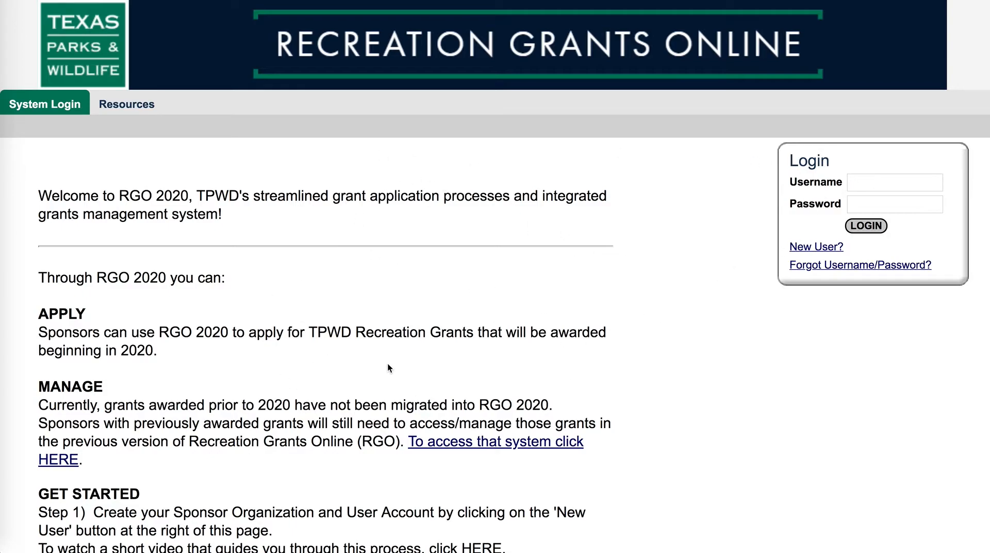
Log in to Recreation Grants Online with the saved account username and password.
left_click(860, 180)
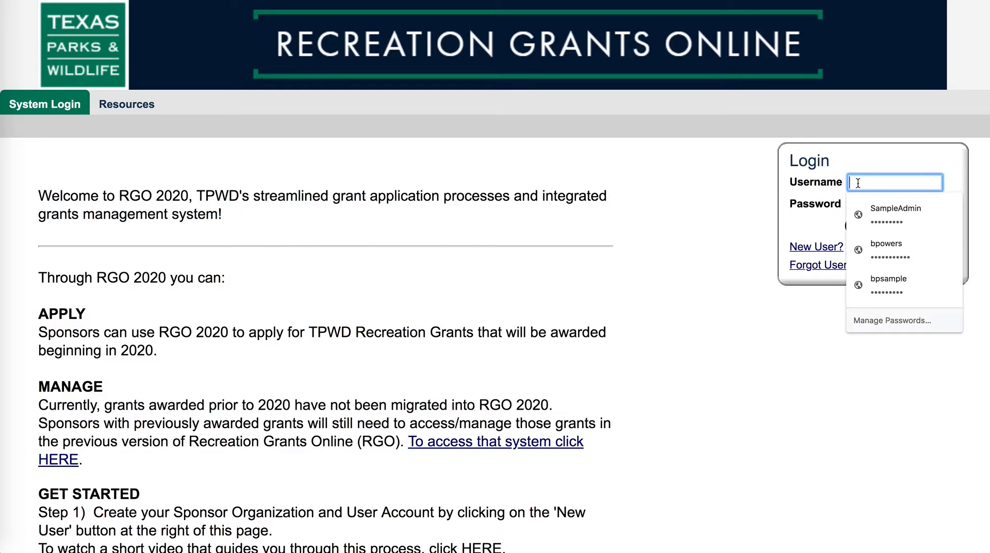
left_click(871, 205)
left_click(875, 227)
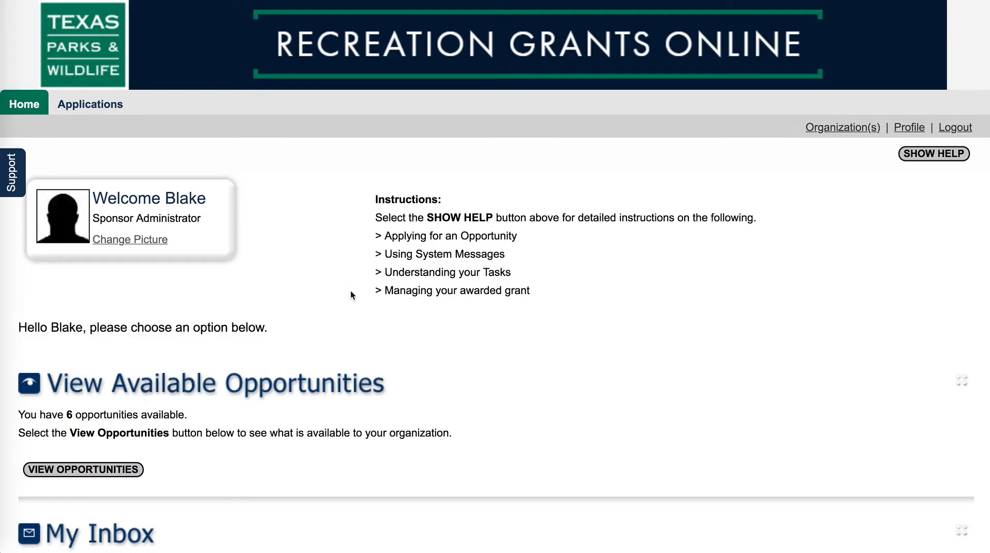
Open the My Tasks list on the home page to show the organization's active grant applications.
scroll(417, 328, "down", 5)
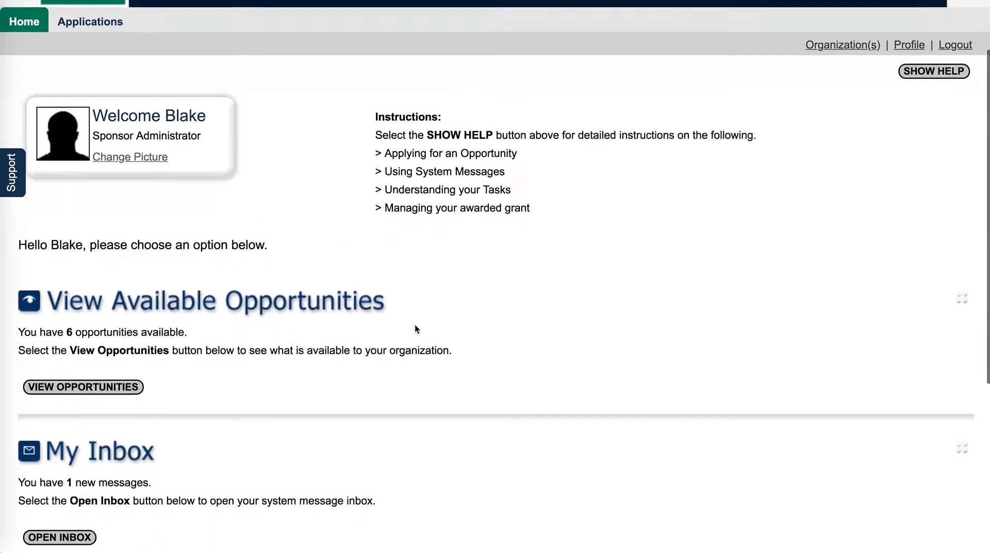
scroll(414, 323, "down", 3)
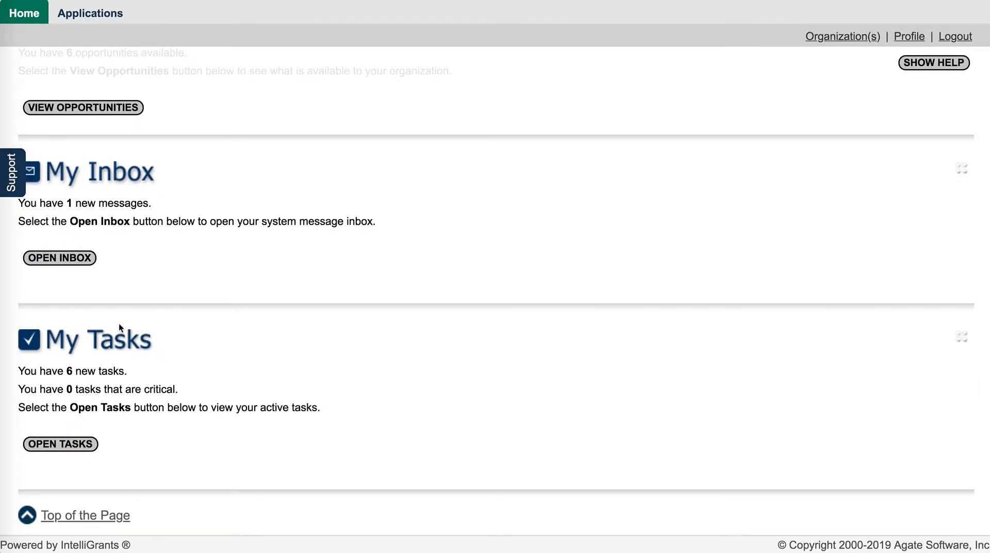
left_click(51, 443)
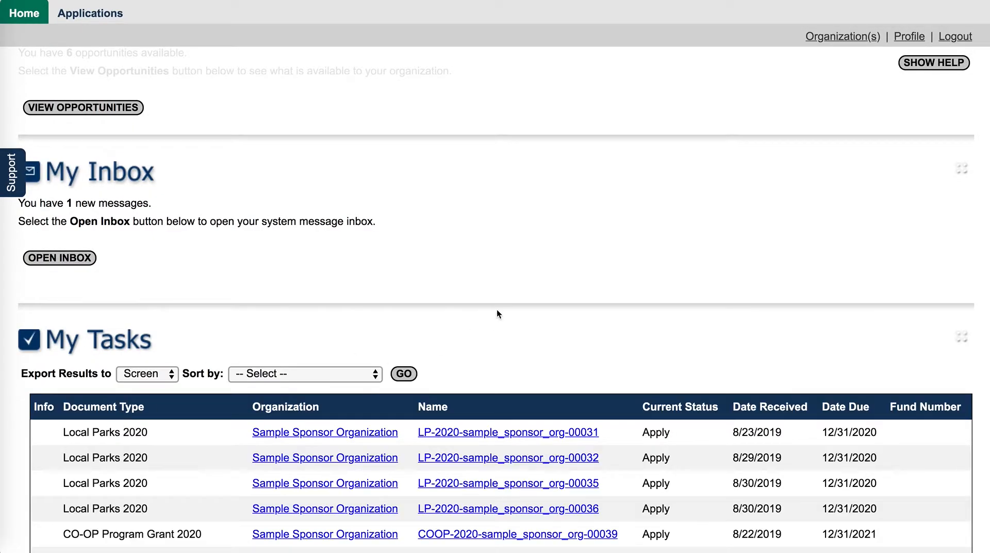
scroll(541, 278, "down", 1)
scroll(560, 264, "down", 3)
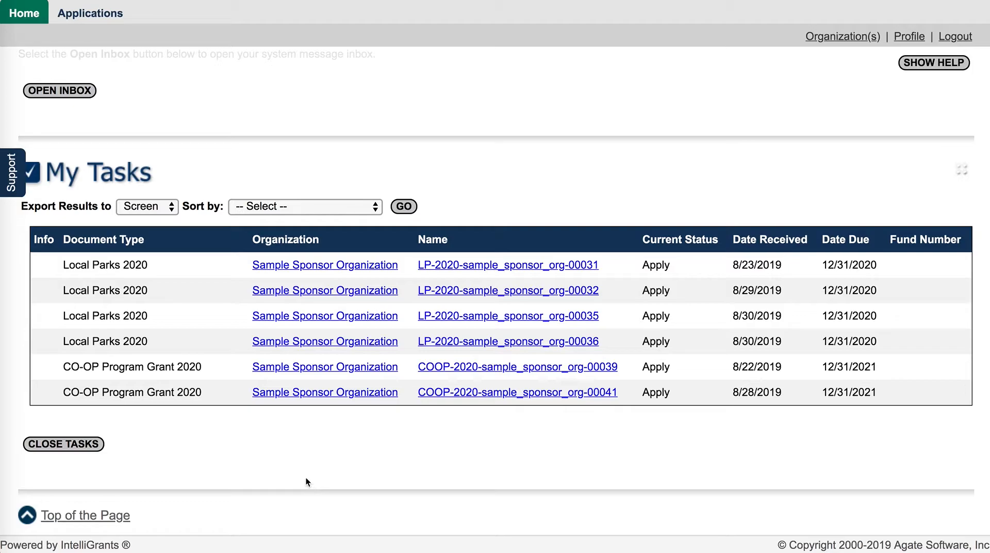
Check the project name of the Local Parks 2020 application LP-2020-sample_sponsor_org-00031, then open that application.
mouse_move(441, 267)
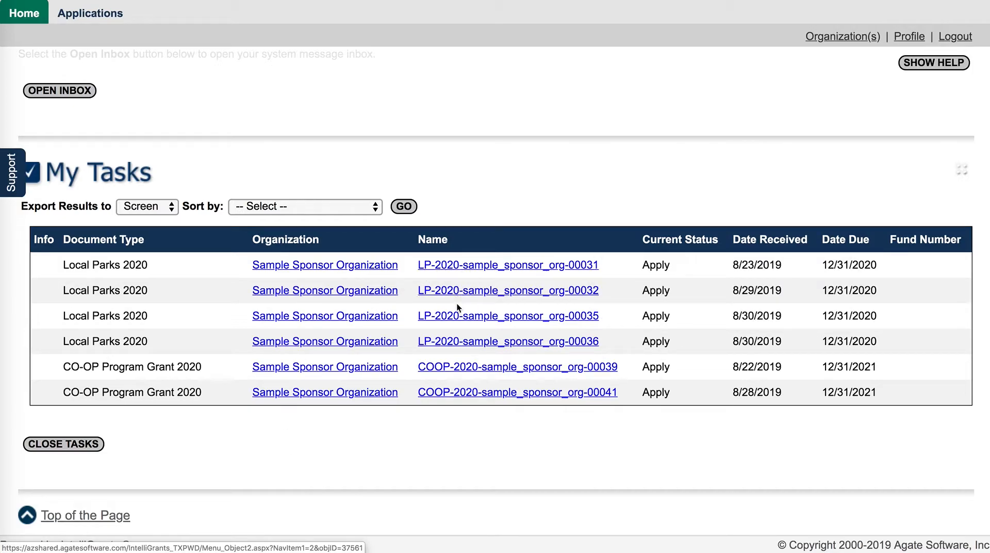
mouse_move(470, 272)
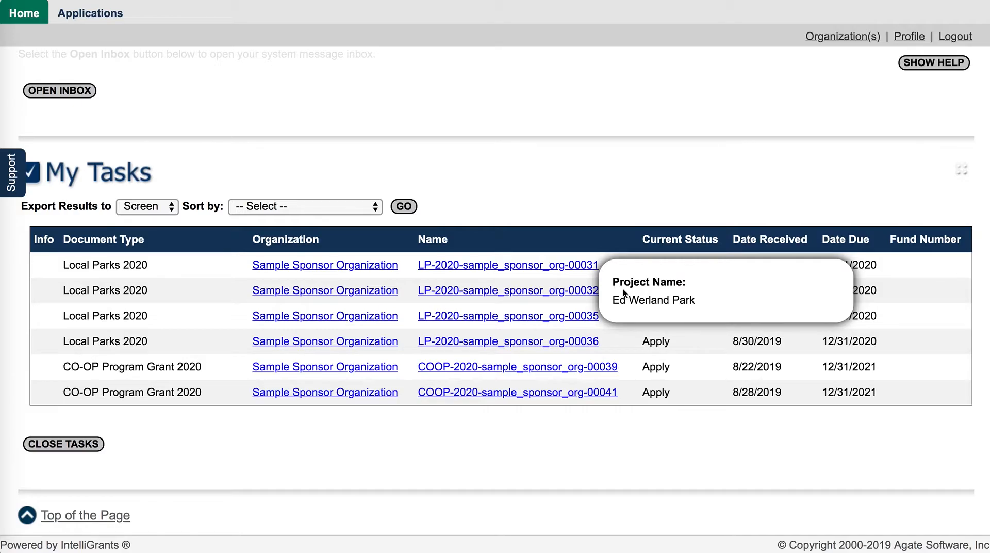
mouse_move(513, 267)
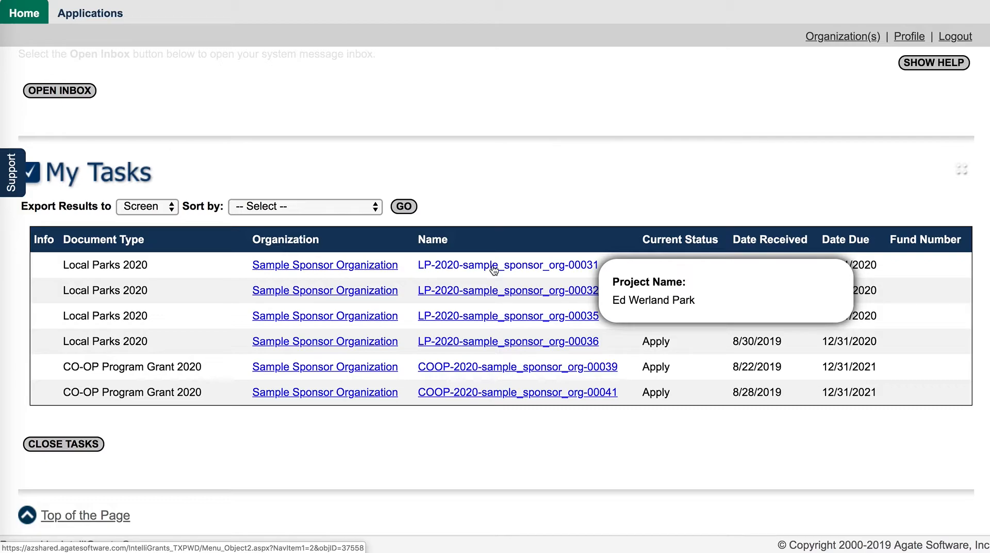
left_click(494, 267)
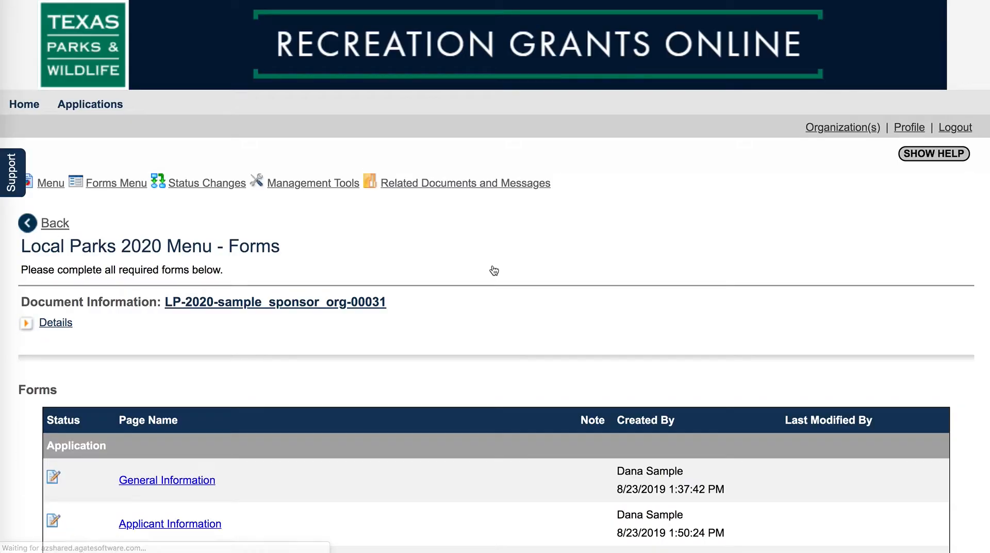
Review the application's forms list, examining each form's status icon and its creation and last-modified details.
scroll(493, 270, "down", 3)
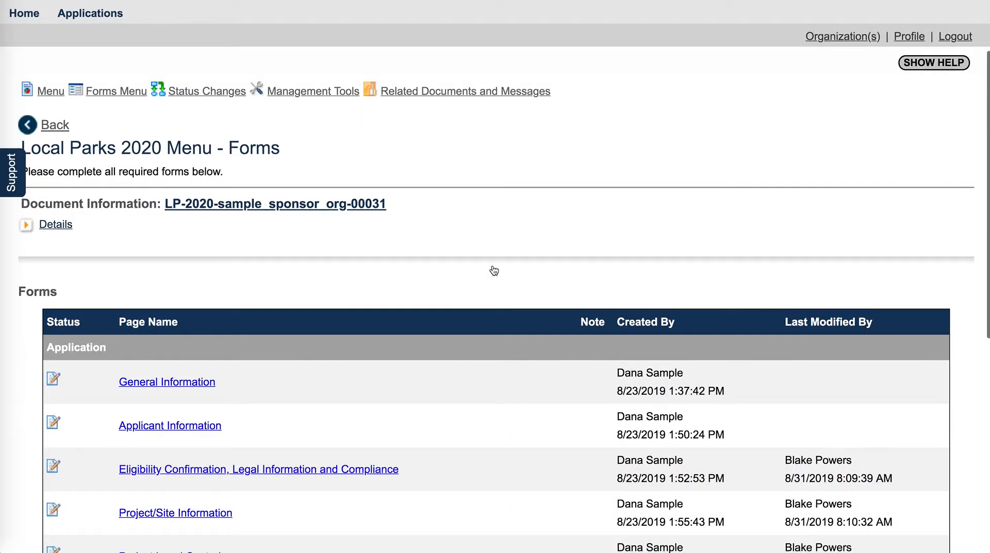
scroll(494, 270, "down", 1)
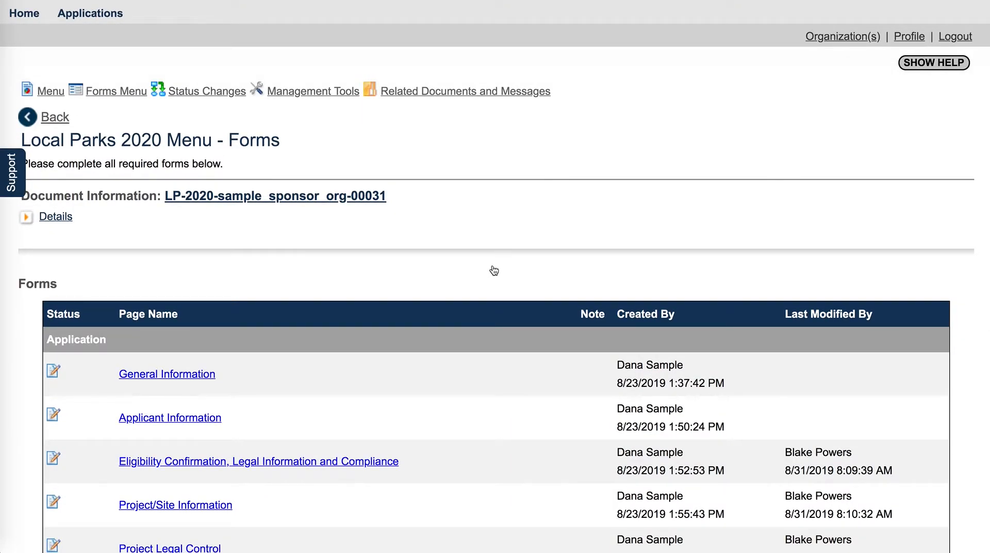
scroll(494, 270, "down", 1)
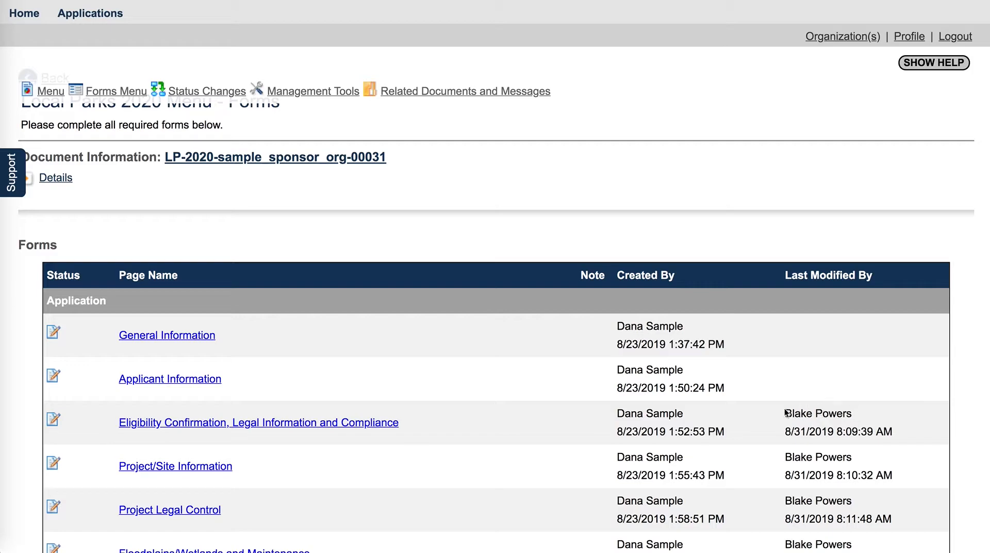
scroll(721, 384, "down", 2)
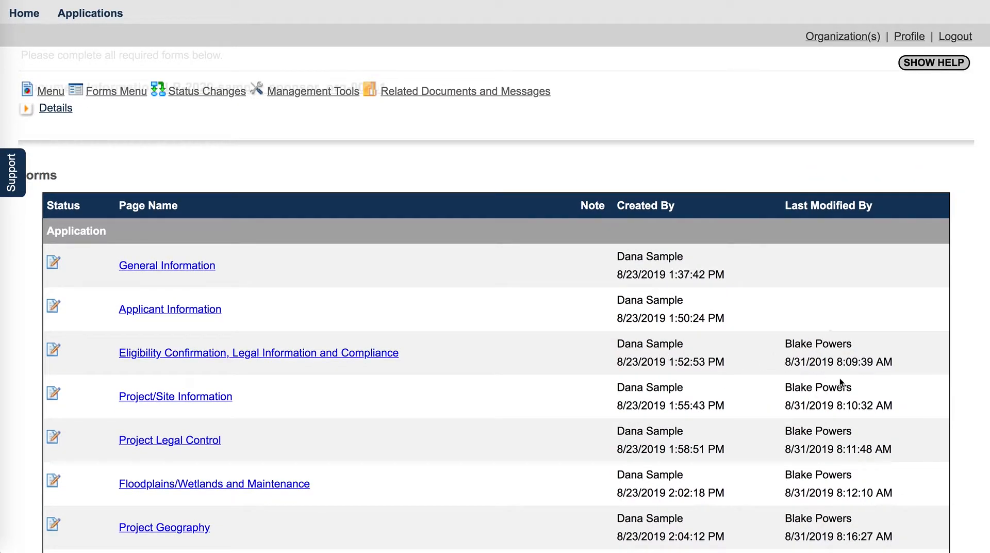
scroll(479, 400, "down", 2)
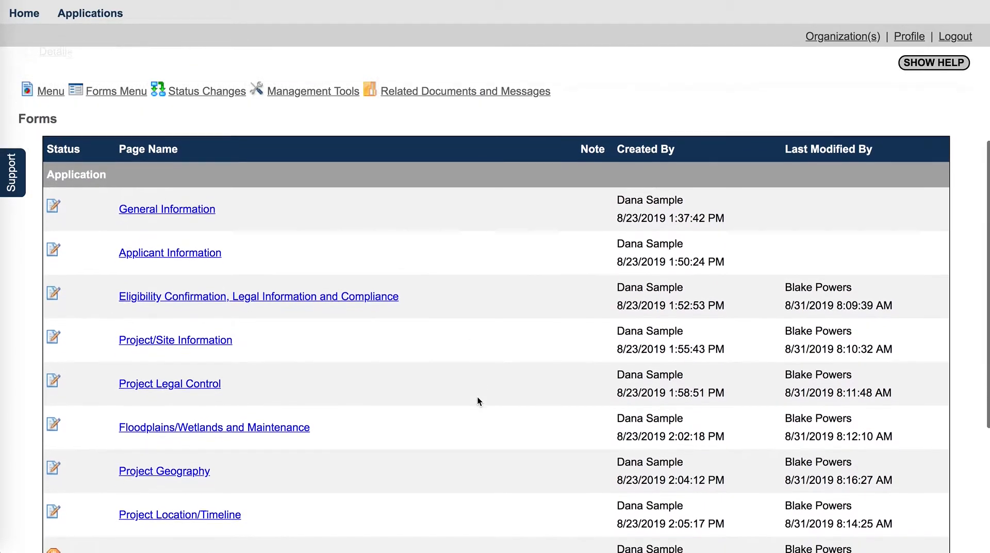
scroll(477, 401, "down", 2)
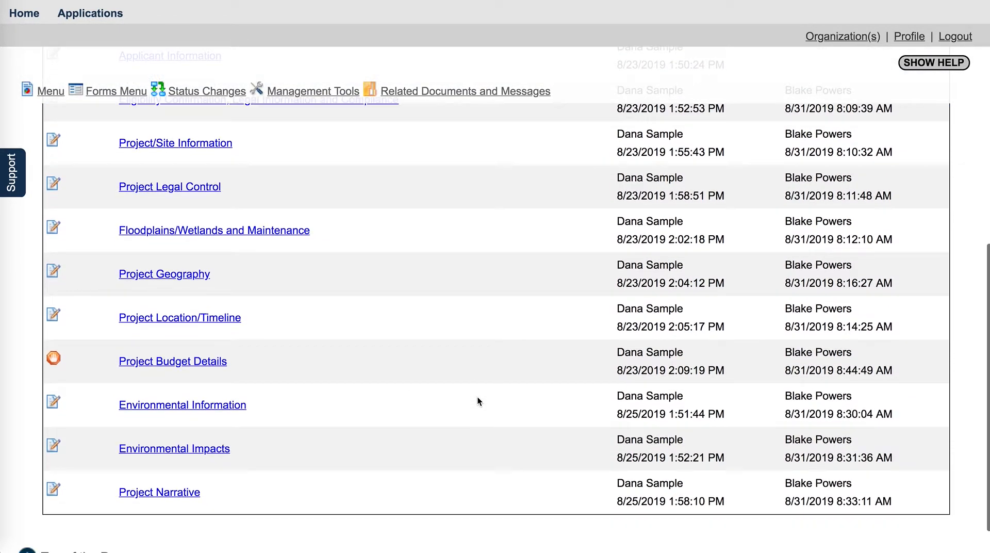
scroll(478, 401, "down", 1)
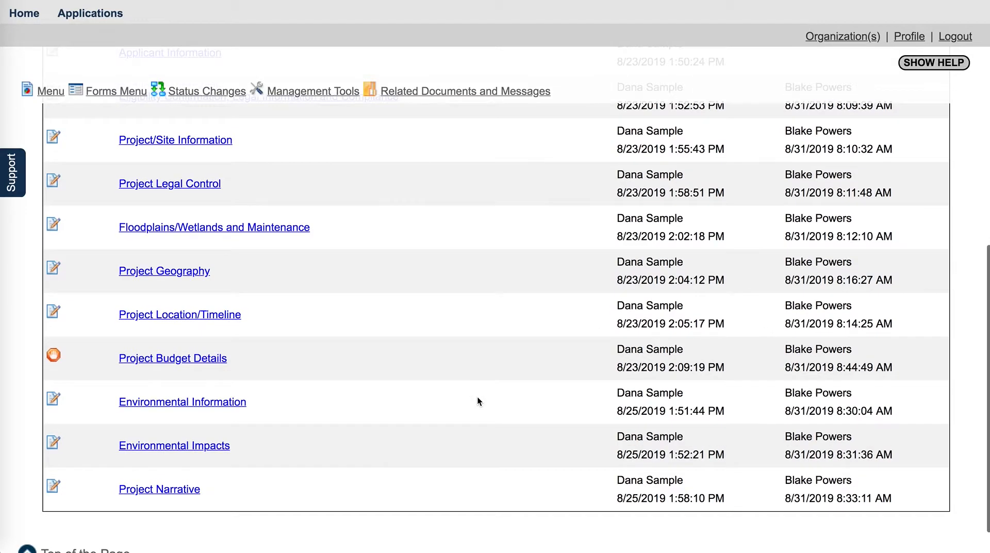
scroll(478, 400, "up", 3)
scroll(478, 398, "up", 1)
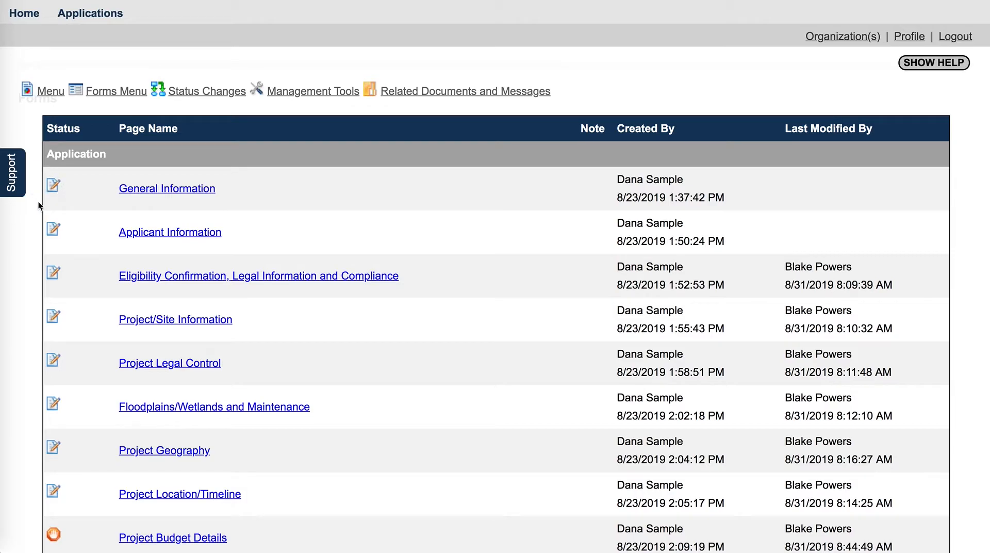
Open the Project Budget Details form, the one flagged with an error icon.
scroll(89, 220, "down", 3)
scroll(88, 217, "down", 1)
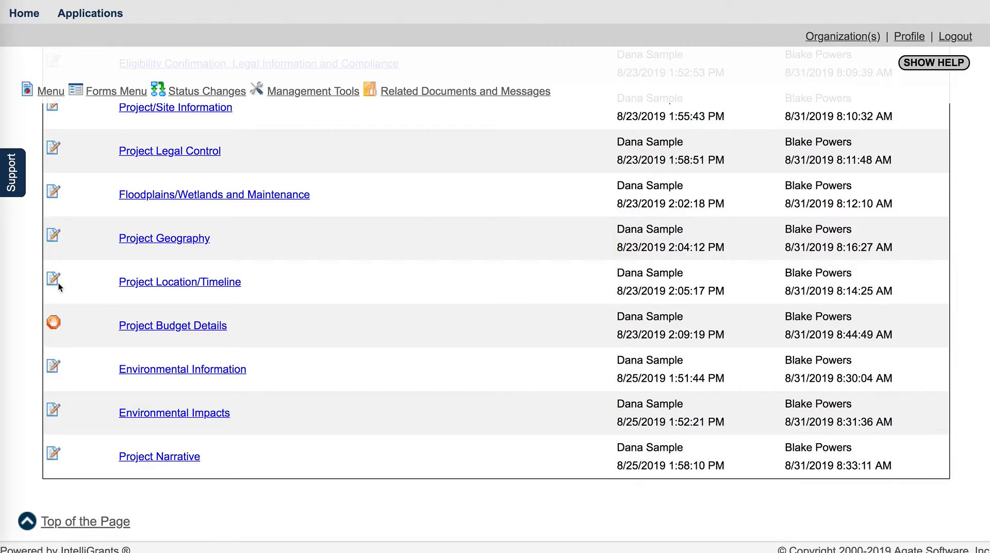
left_click(181, 326)
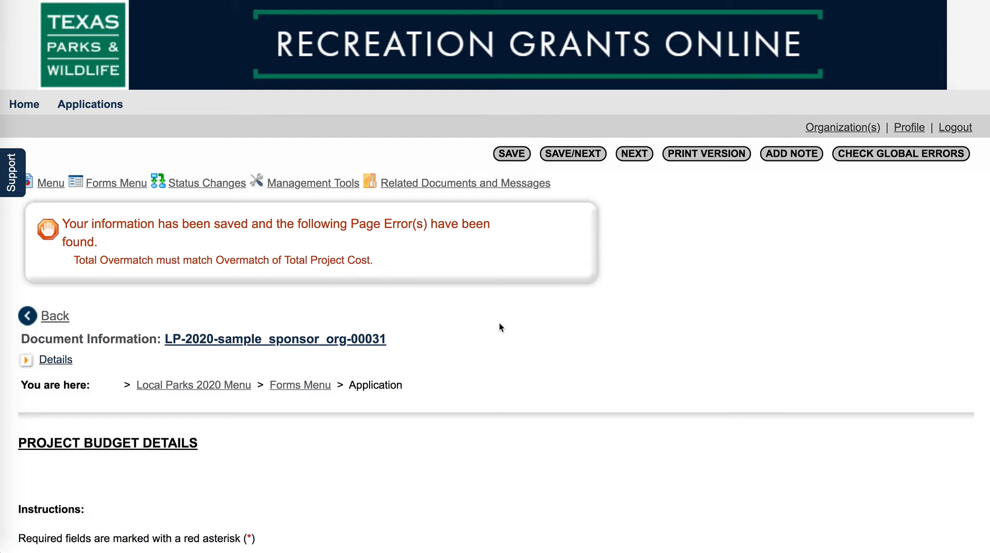
Examine the page error on the budget form, then compare the budget tables, project cost totals and Sponsor Match section against it.
scroll(497, 338, "down", 1)
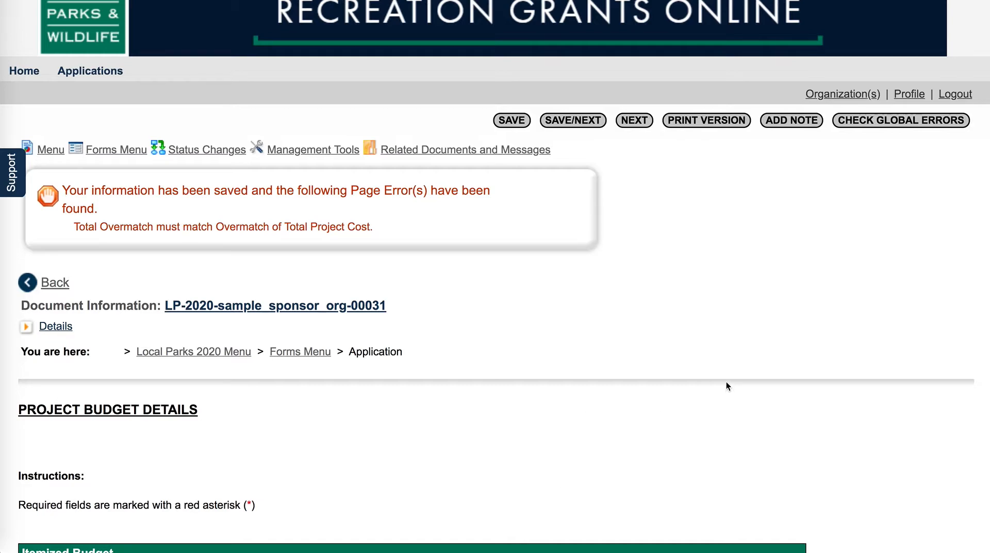
scroll(725, 370, "down", 1)
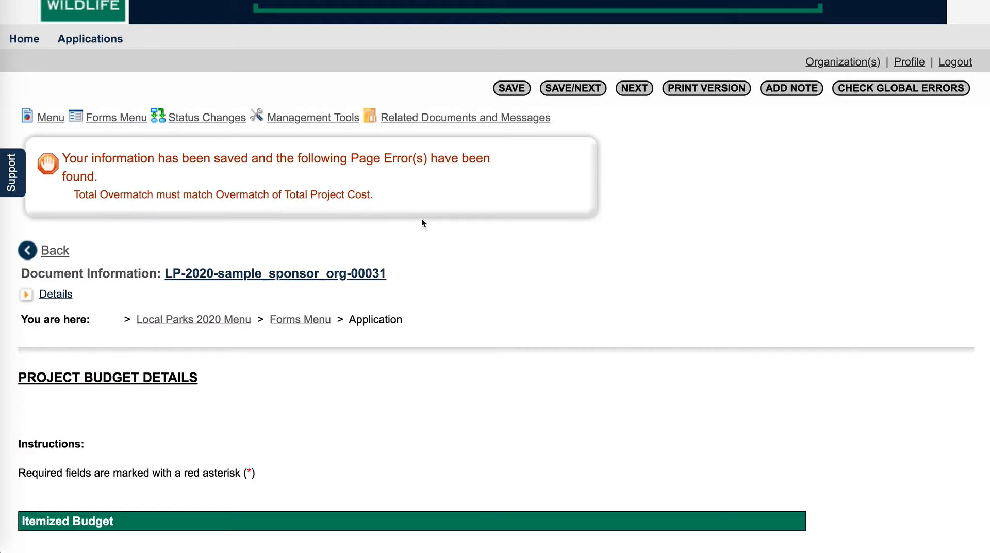
scroll(603, 270, "down", 2)
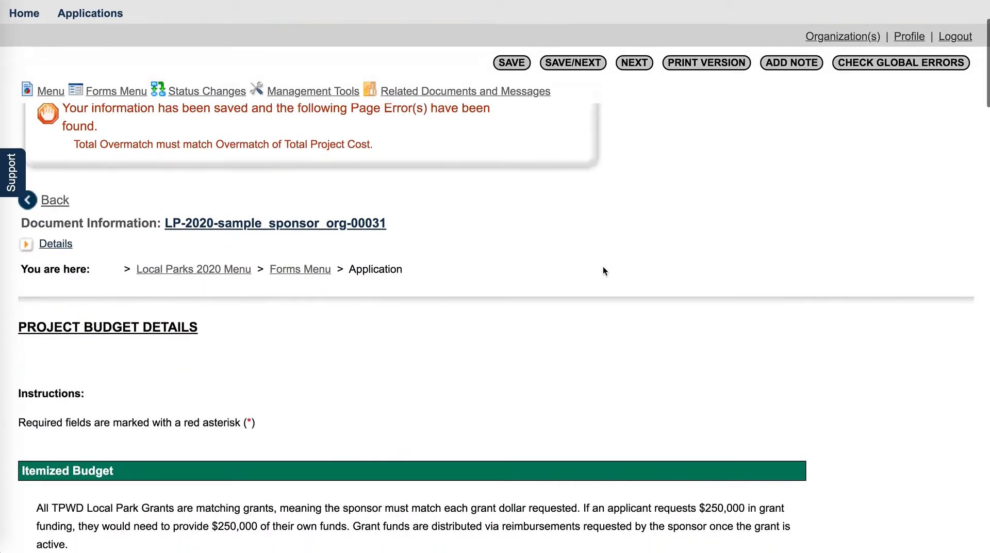
scroll(509, 224, "up", 1)
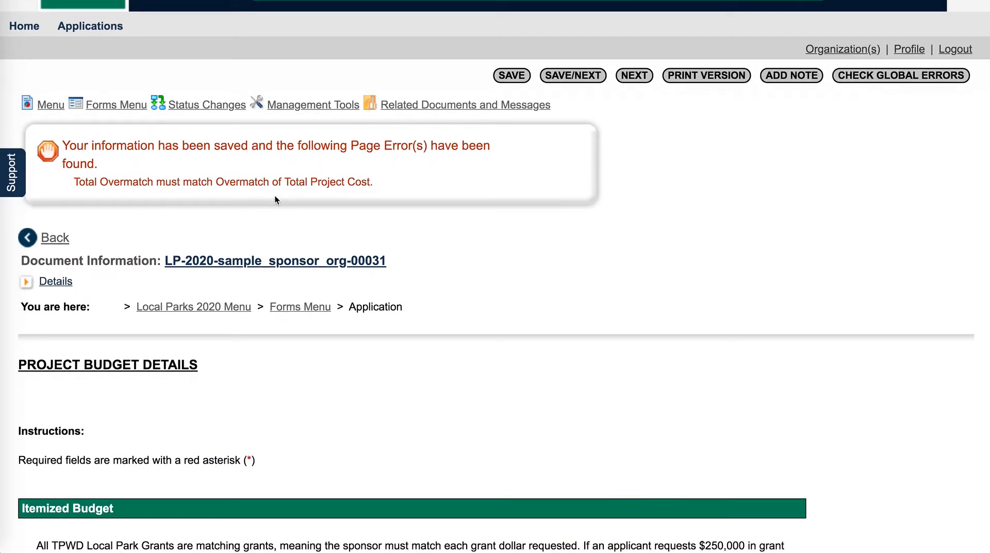
scroll(545, 281, "down", 7)
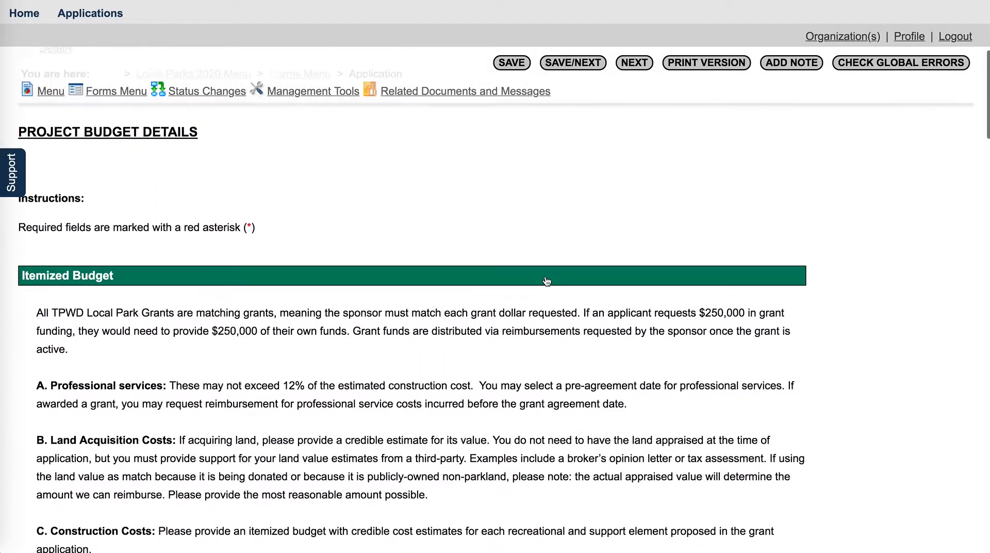
scroll(546, 280, "down", 15)
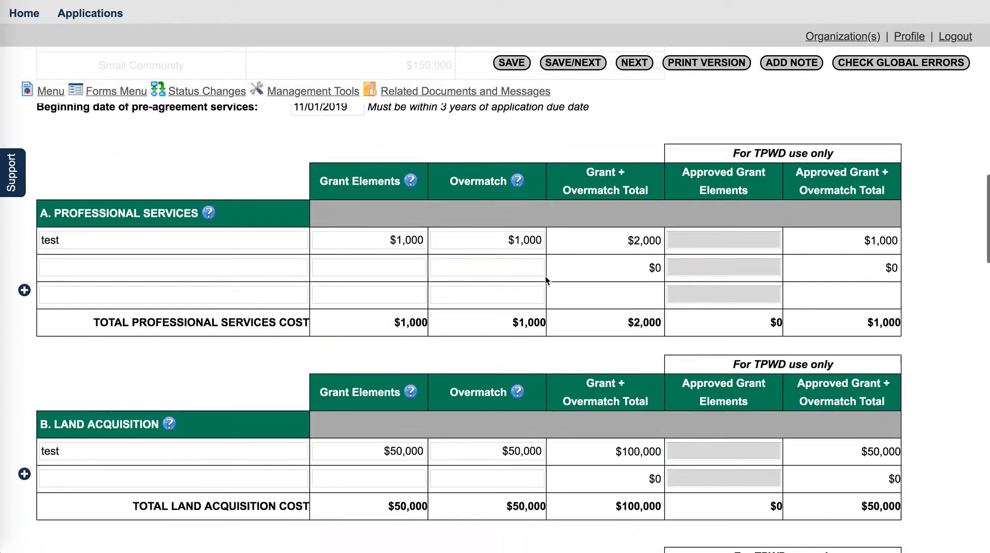
scroll(545, 281, "down", 10)
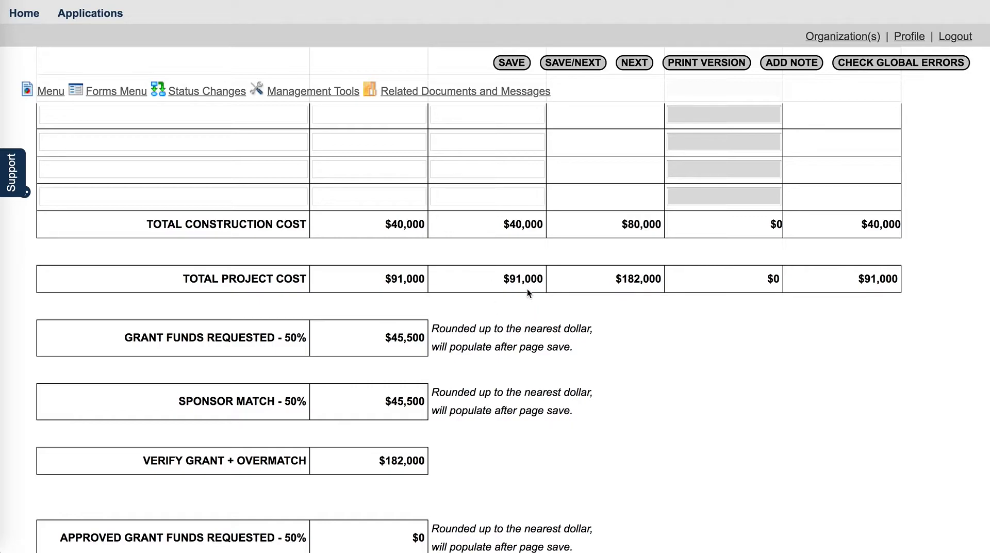
scroll(527, 291, "down", 2)
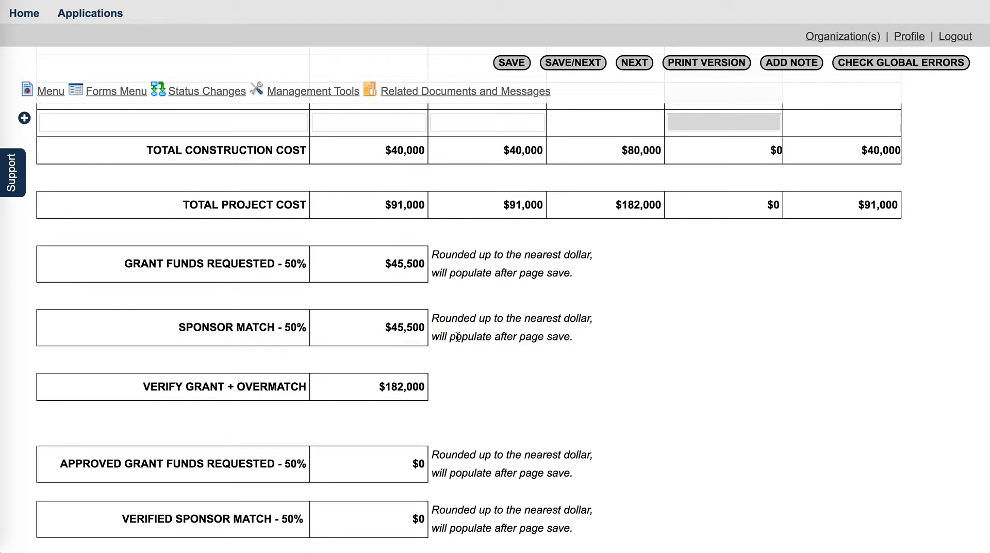
scroll(488, 340, "down", 10)
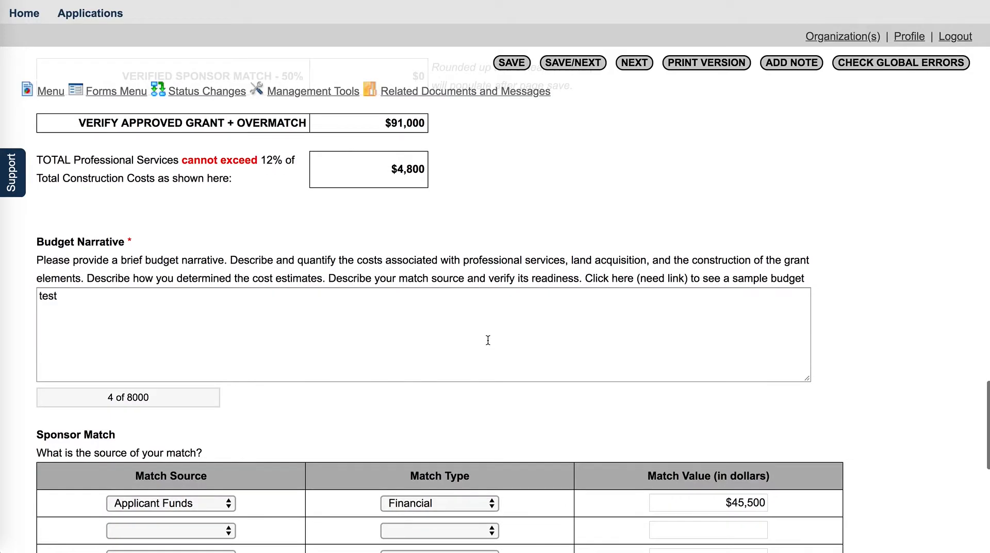
scroll(487, 339, "down", 4)
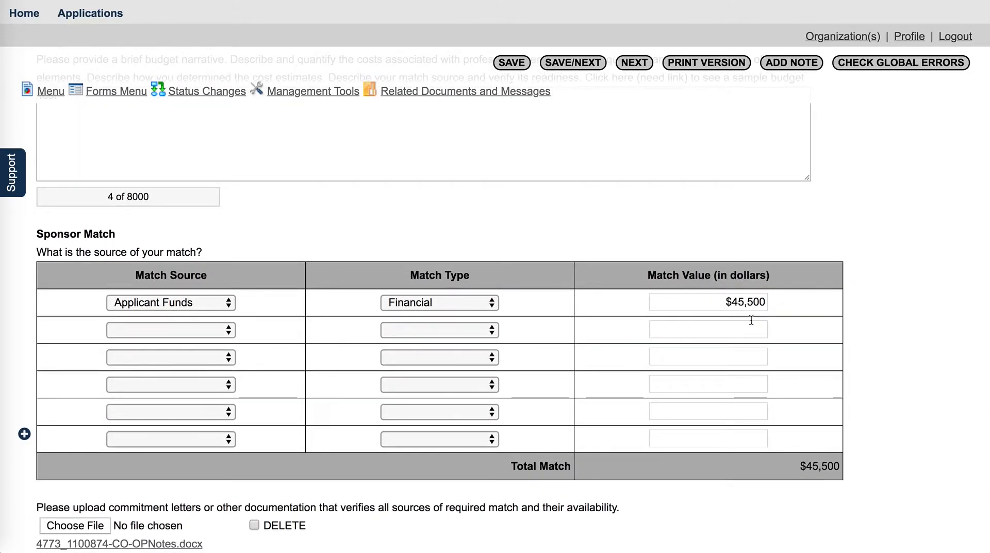
Answer Yes to having additional matching funds, and choose Applicant Funds as source plus a match type in the first Overmatch row.
scroll(659, 370, "down", 5)
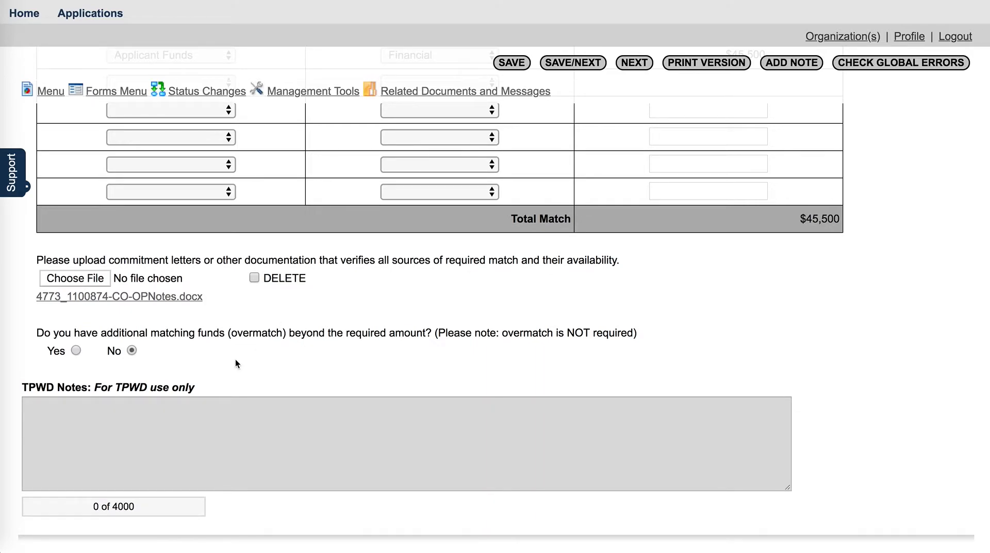
left_click(77, 350)
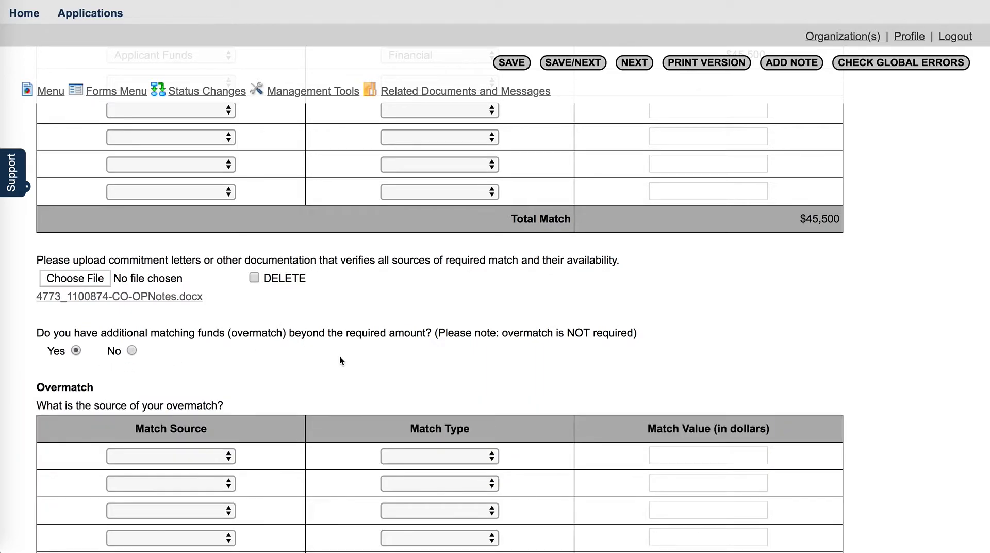
scroll(339, 355, "down", 2)
left_click(228, 370)
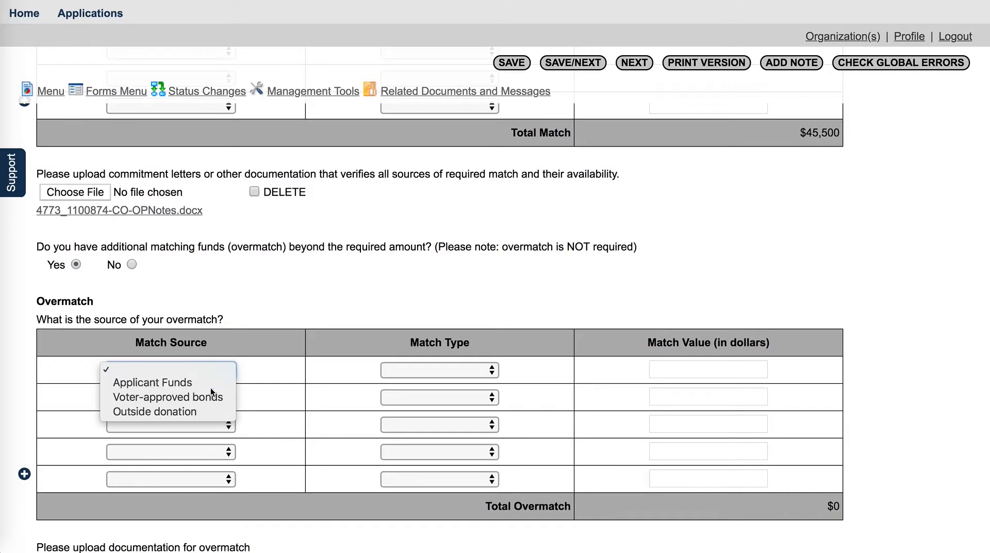
left_click(210, 386)
left_click(459, 369)
left_click(445, 383)
Check the project cost totals, set the first Overmatch row's match value to 91000, and save the budget form.
scroll(660, 240, "up", 10)
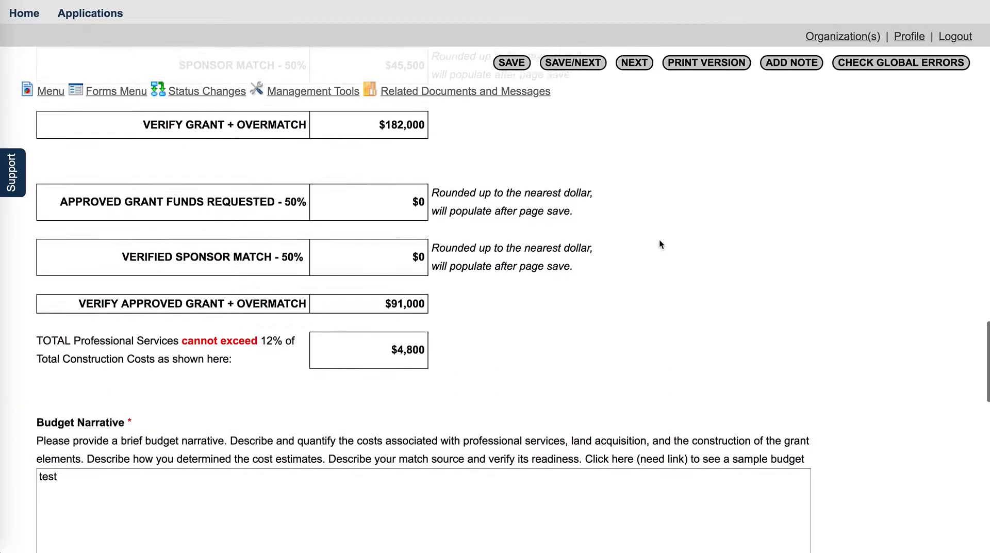
scroll(660, 240, "up", 7)
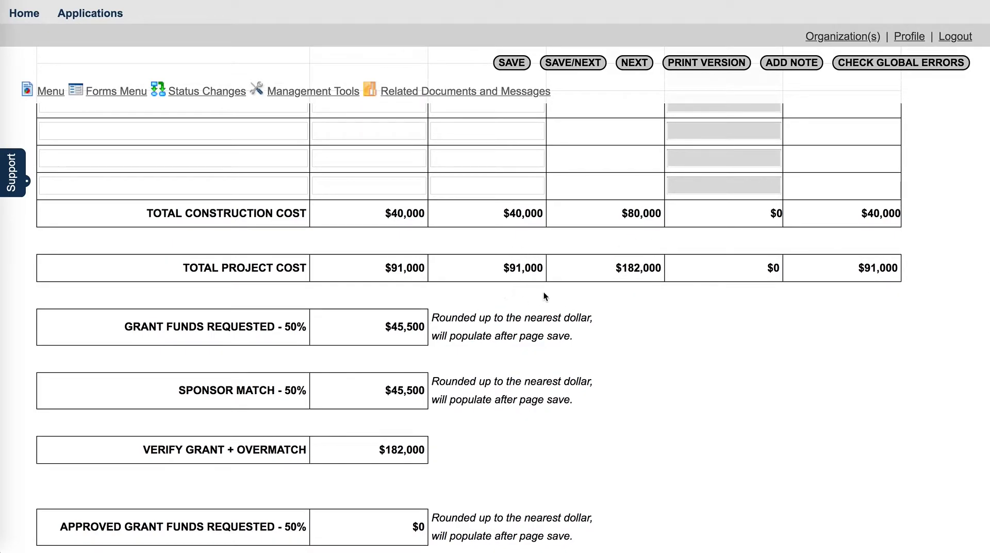
scroll(710, 379, "down", 20)
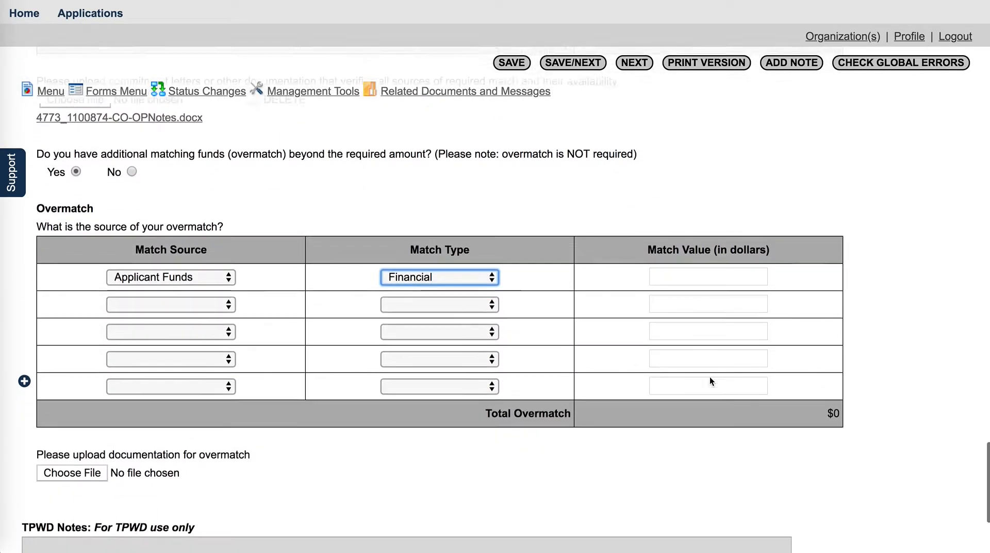
left_click(727, 252)
type("91000")
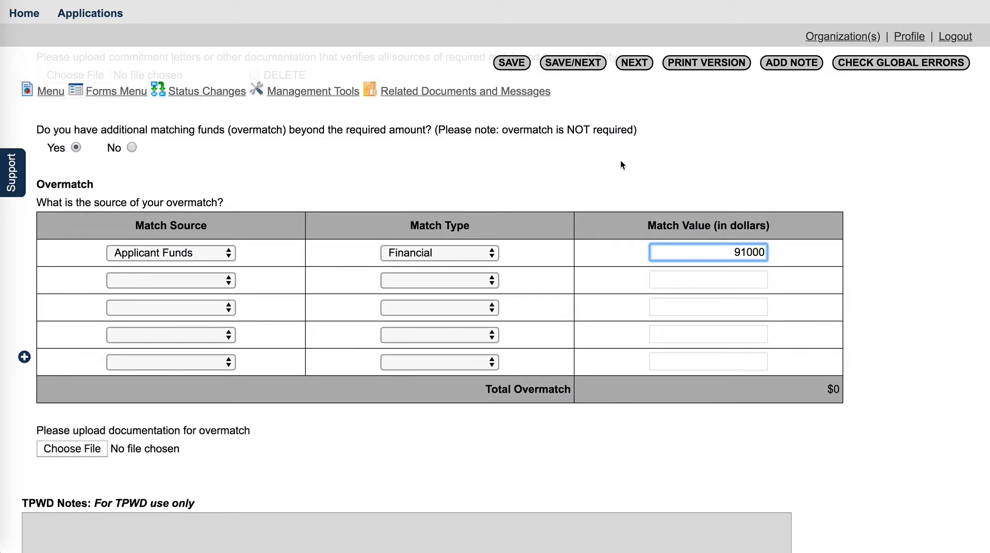
left_click(512, 65)
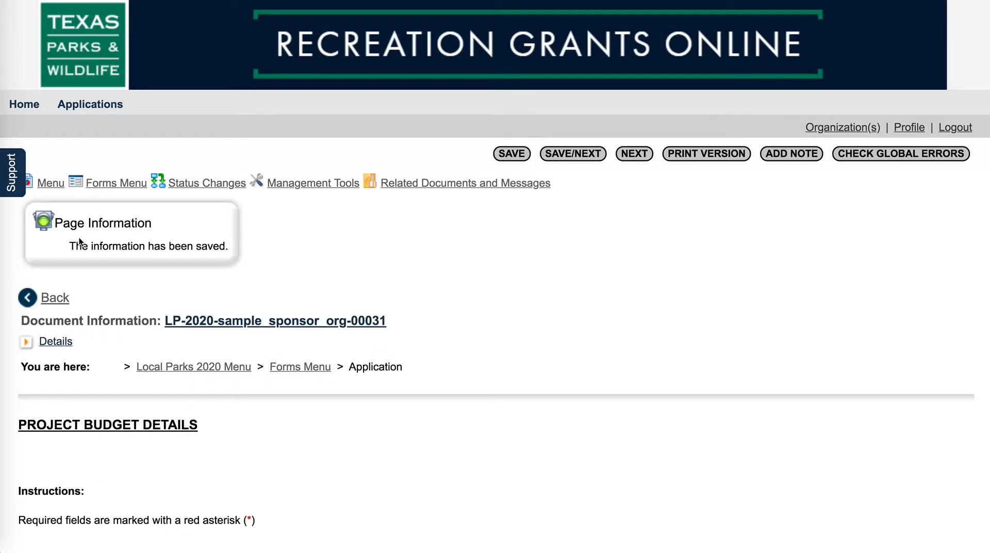
Return to the application's forms list and check every form's status icon and last-modified details for remaining errors.
left_click(112, 186)
scroll(547, 240, "down", 5)
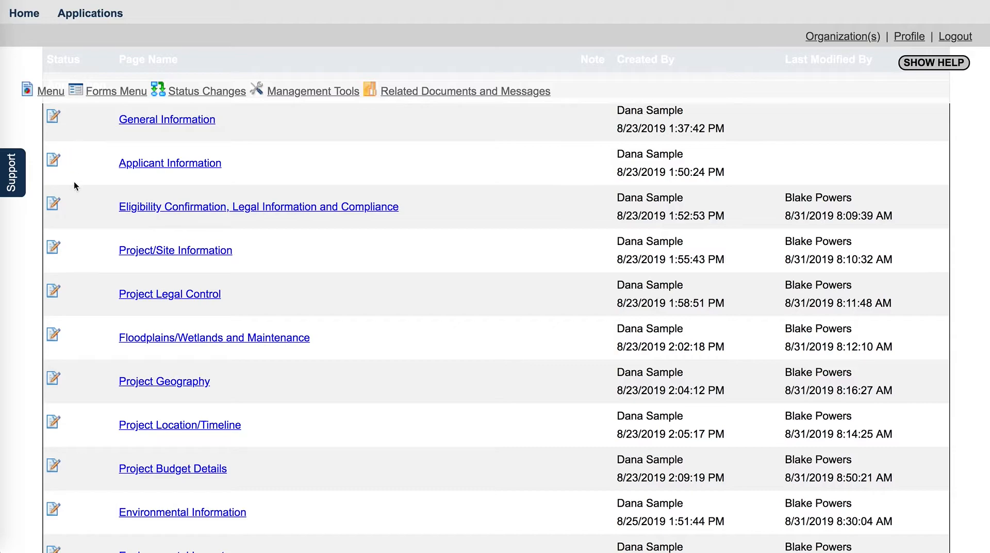
scroll(90, 498, "down", 3)
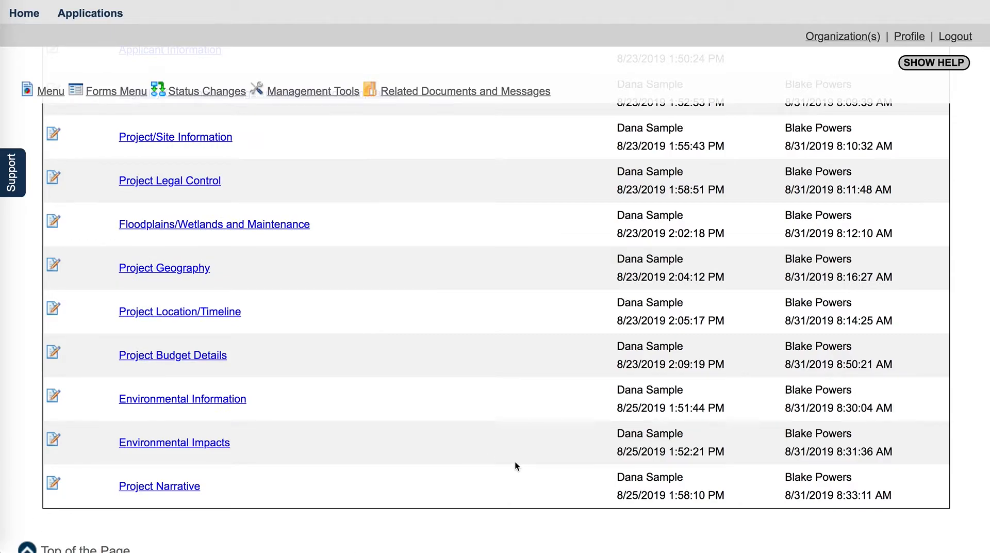
scroll(515, 462, "up", 2)
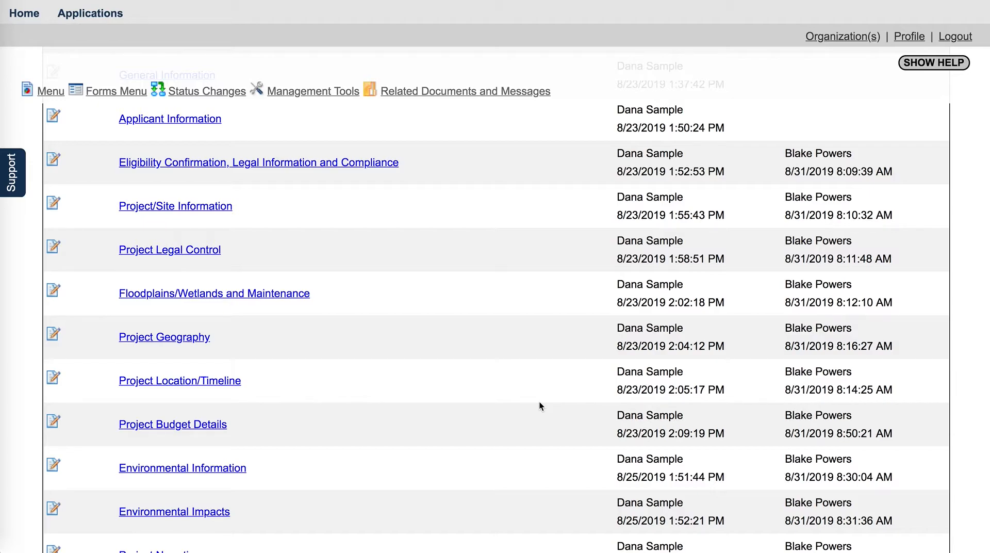
scroll(539, 405, "up", 4)
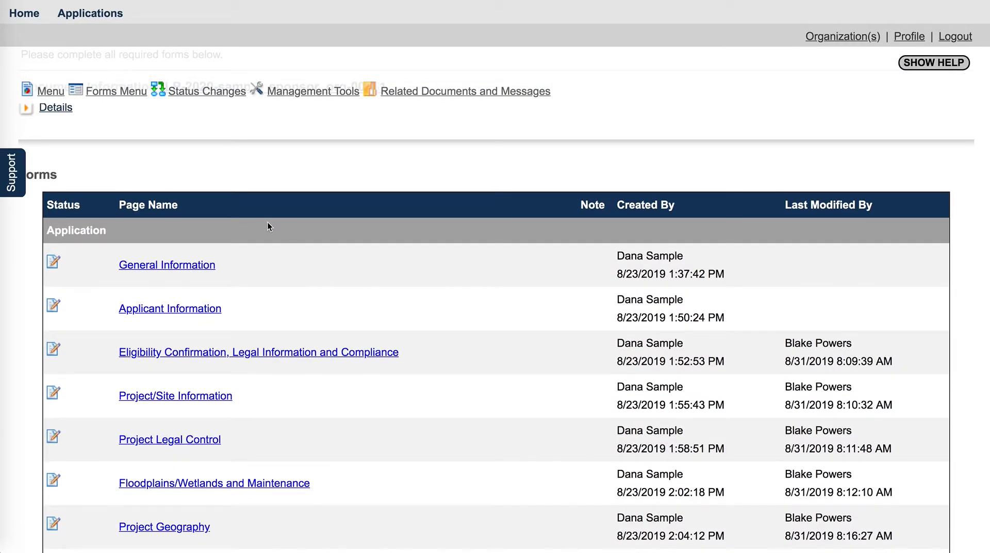
scroll(268, 221, "up", 2)
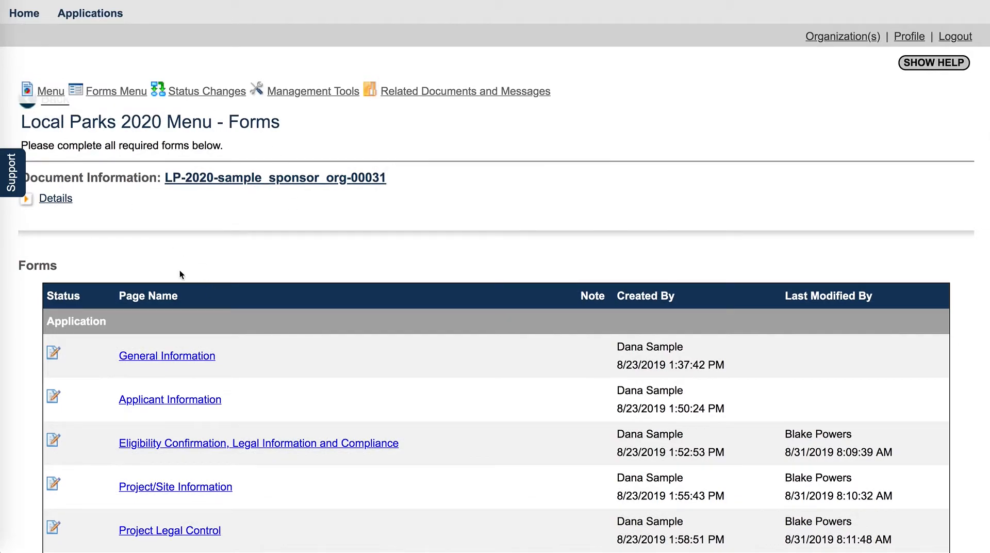
Submit the application by changing its status to Application Submitted, and accept the agreement without adding notes.
mouse_move(297, 94)
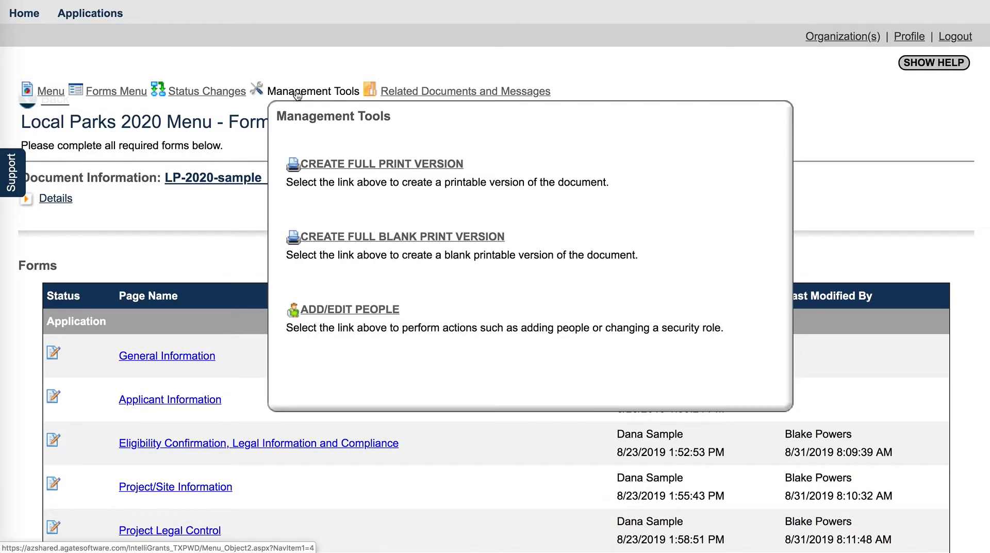
mouse_move(214, 92)
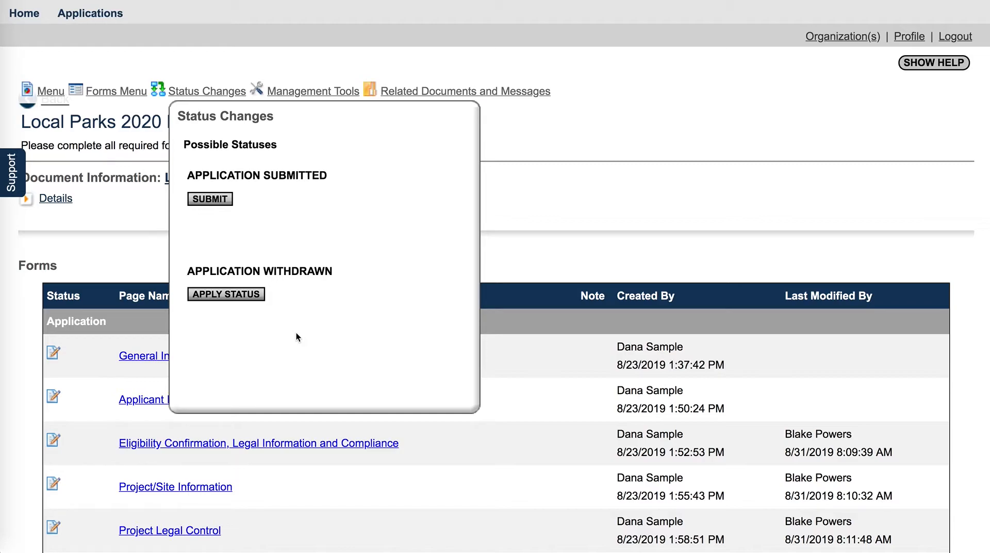
left_click(209, 200)
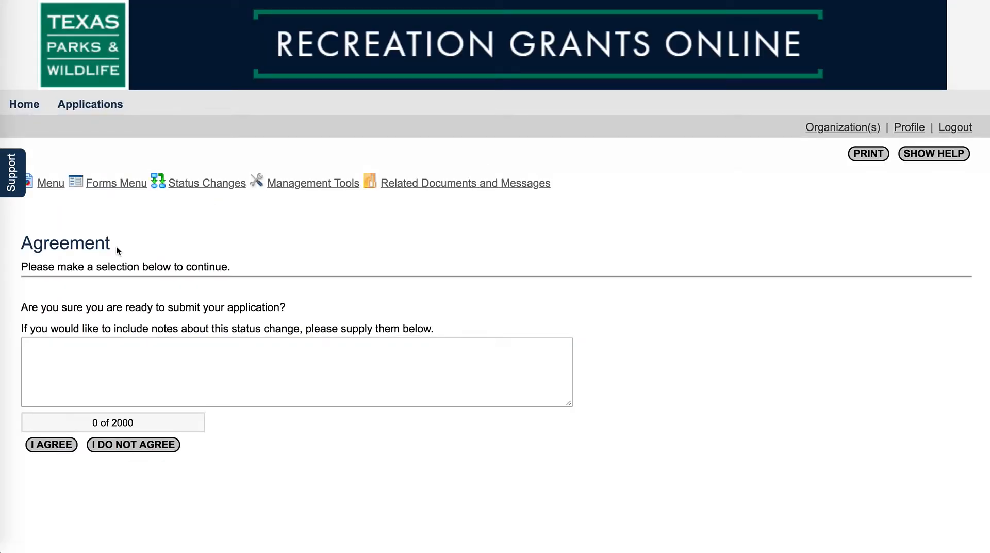
scroll(210, 287, "down", 2)
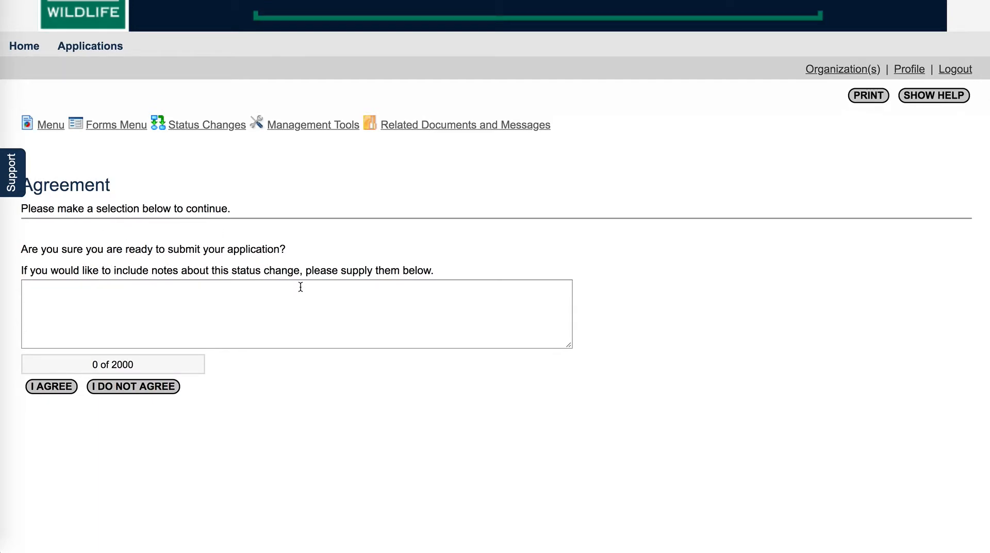
left_click(49, 388)
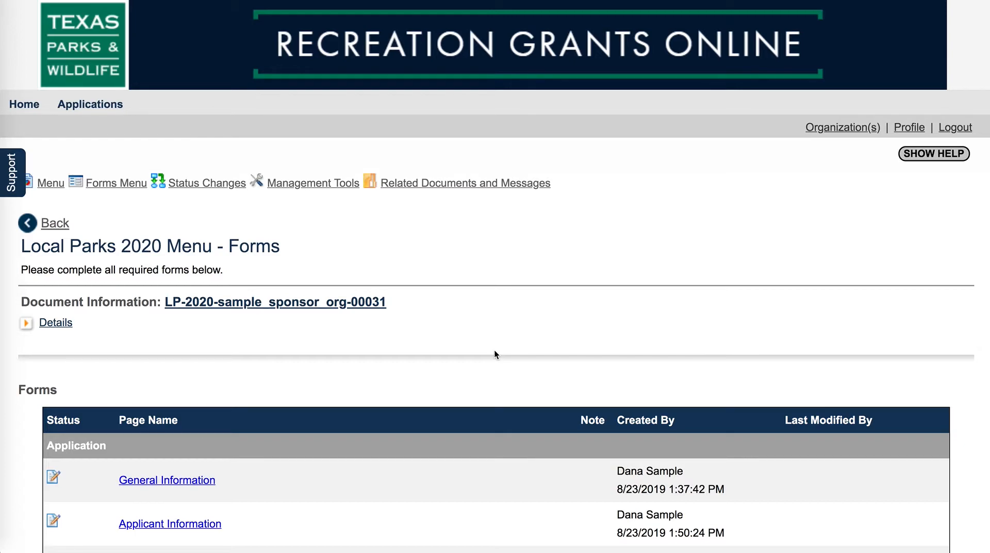
Look over the submitted application's forms list and check which status changes are available for it.
scroll(541, 322, "down", 3)
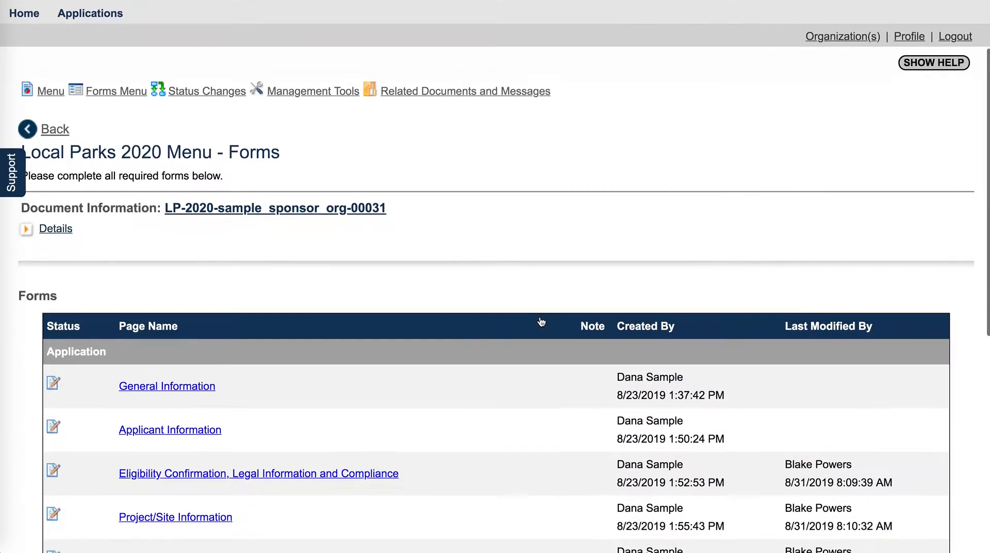
mouse_move(273, 215)
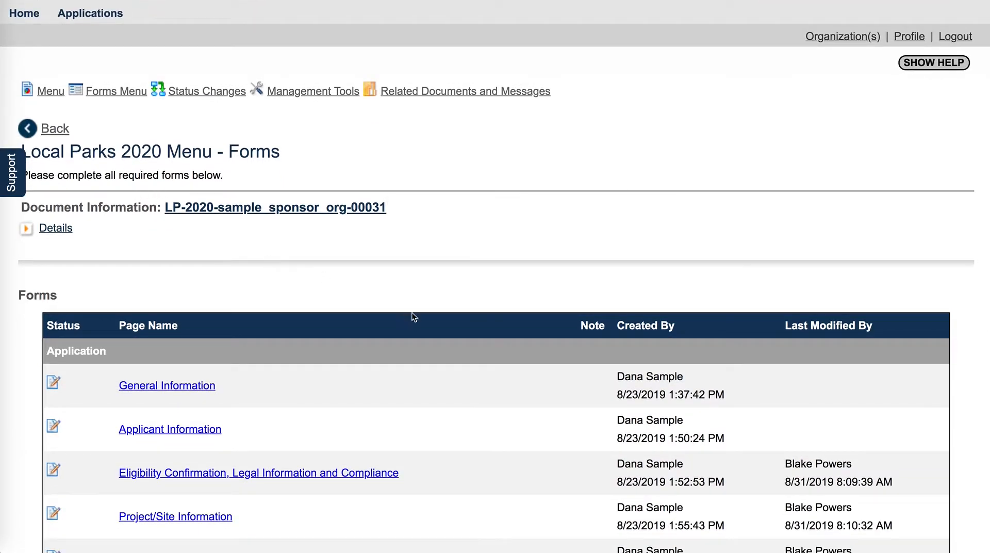
scroll(413, 312, "down", 7)
scroll(412, 312, "up", 6)
scroll(412, 312, "up", 3)
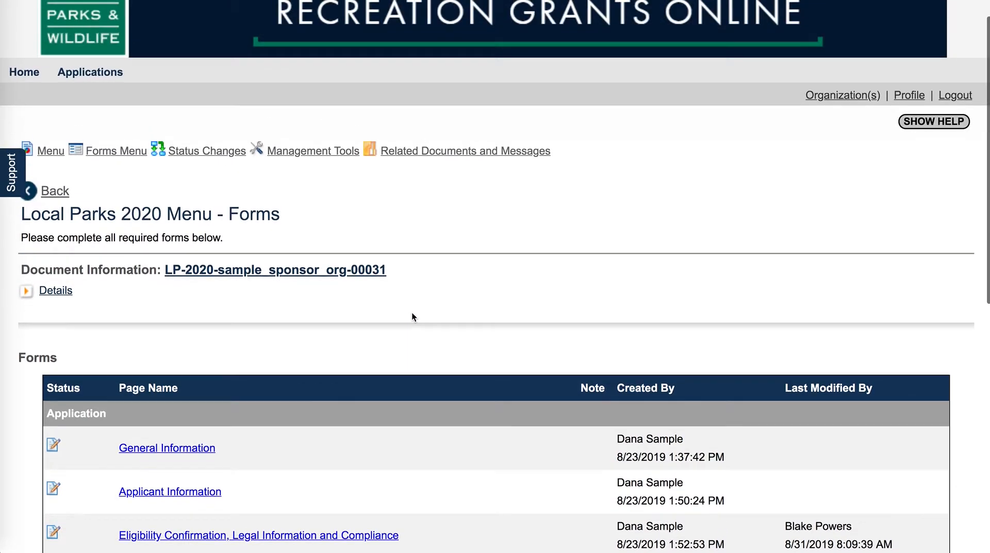
scroll(413, 312, "down", 1)
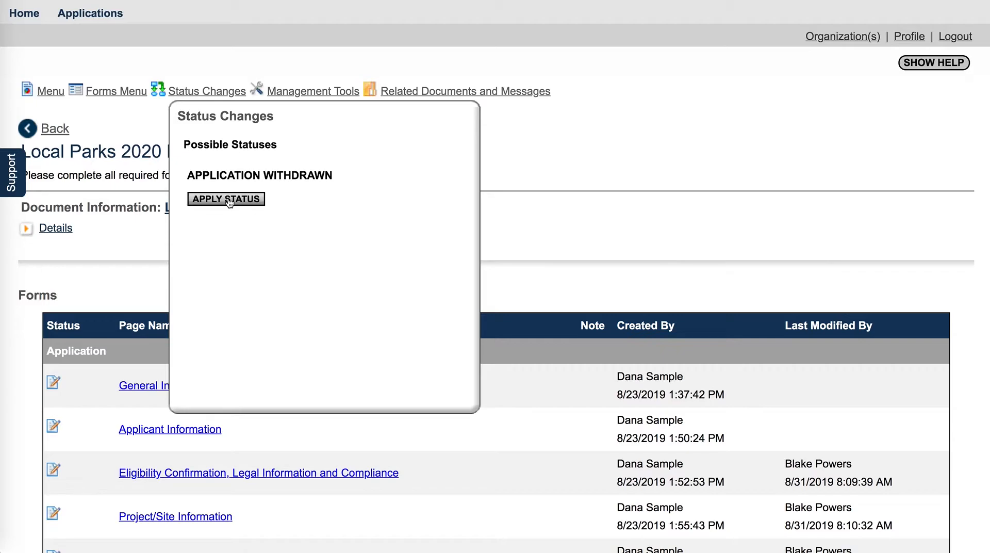
Open the submitted application's Project Location/Timeline form and check which page actions it offers.
scroll(586, 149, "down", 3)
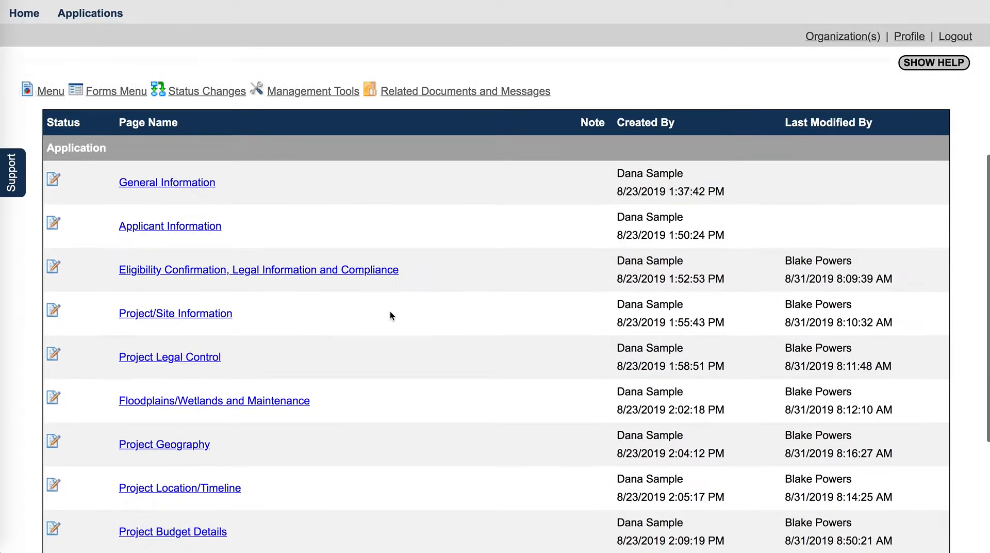
scroll(379, 333, "down", 5)
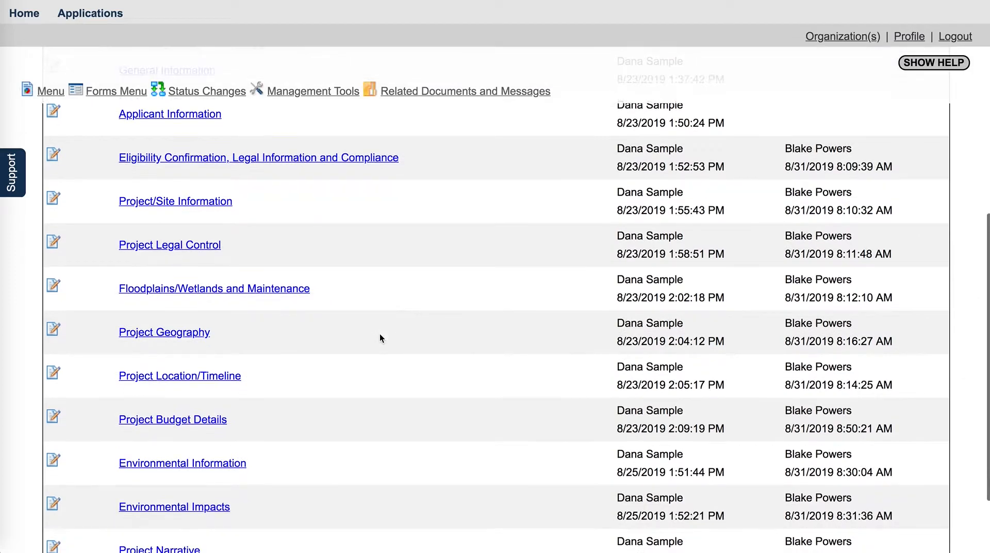
left_click(205, 377)
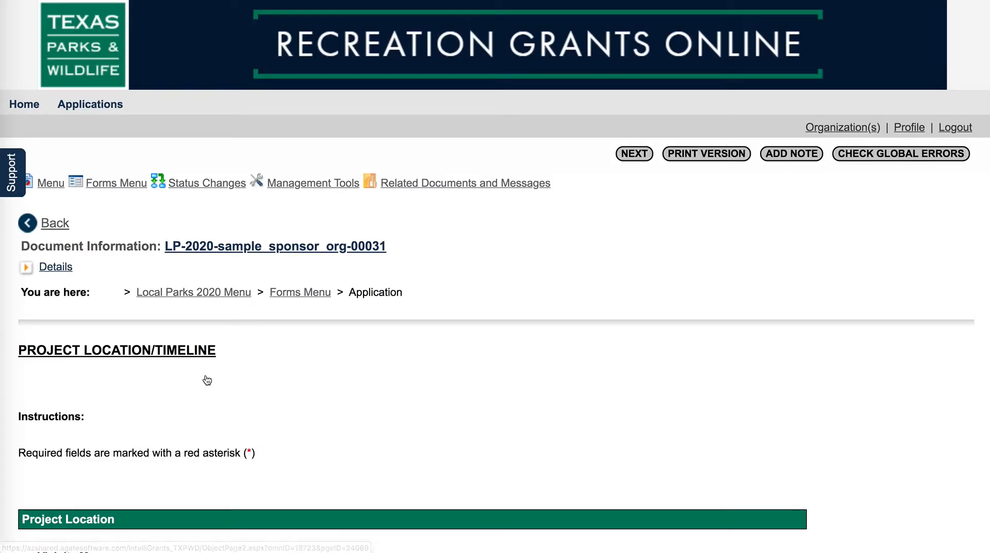
scroll(527, 385, "down", 1)
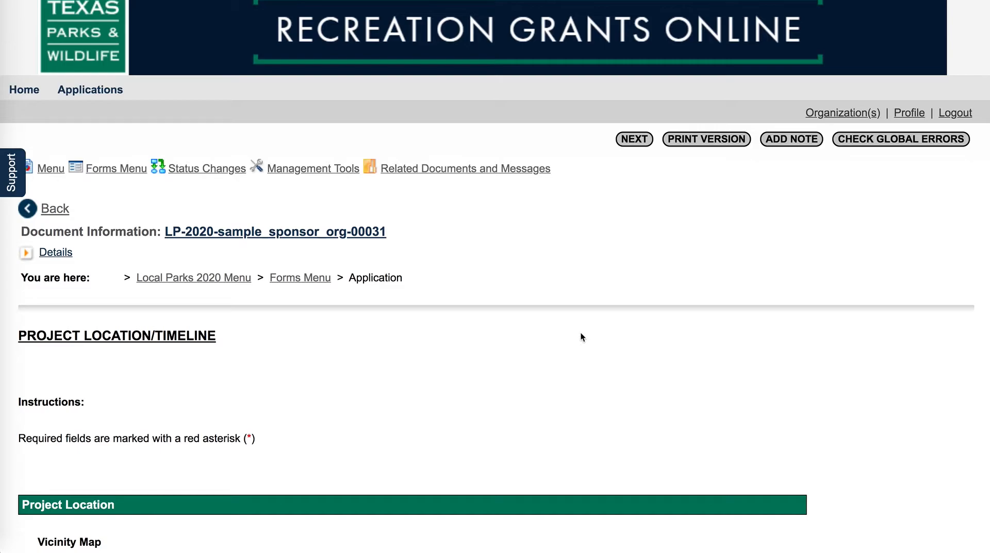
scroll(579, 333, "down", 5)
scroll(567, 342, "up", 5)
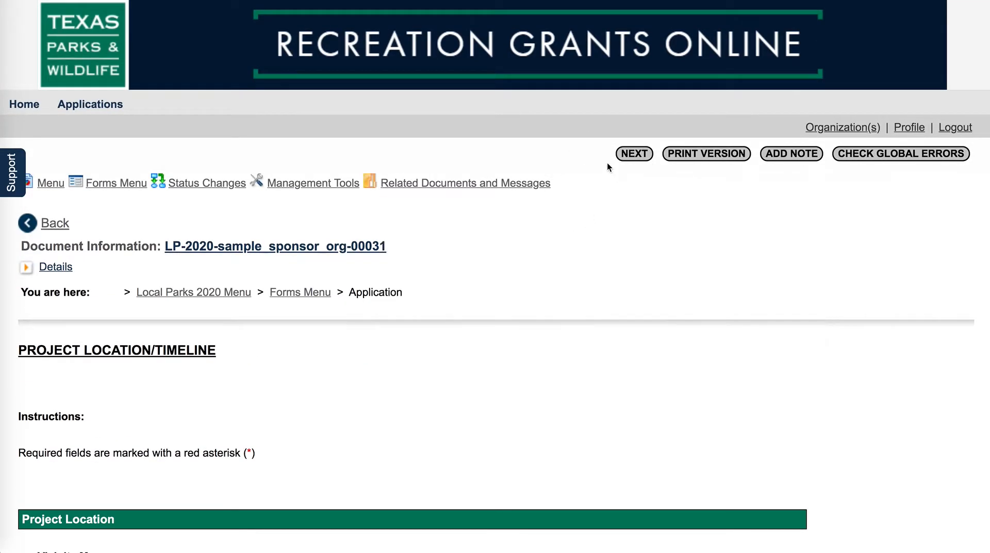
scroll(462, 395, "down", 1)
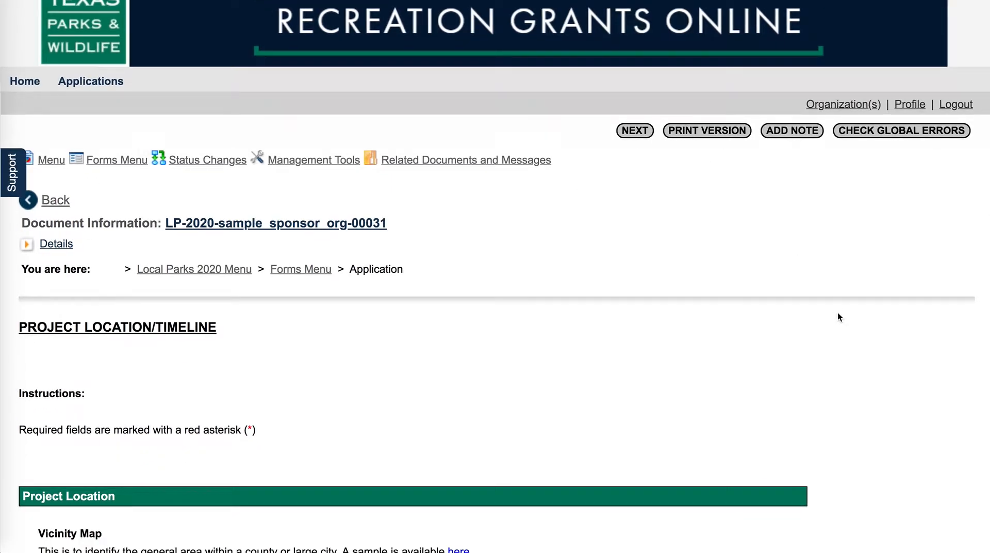
Try replacing the estimated timeline description with "kjdshfkzjdhckzjfhskdjh ." and check whether the form can be saved.
scroll(837, 311, "down", 7)
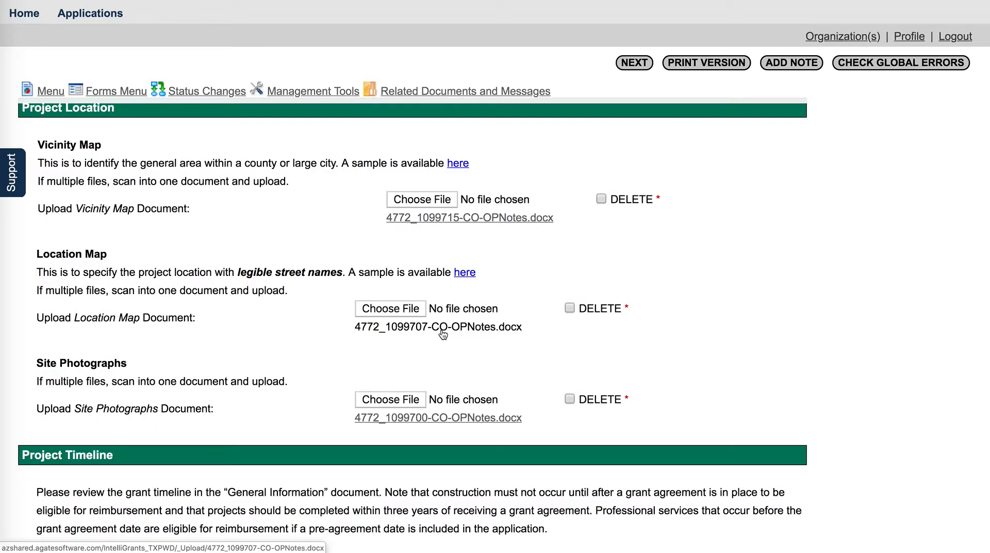
scroll(737, 356, "down", 7)
left_click(51, 183)
double_click(48, 183)
type("kjdshfkzjdhckzjfhskdjh .")
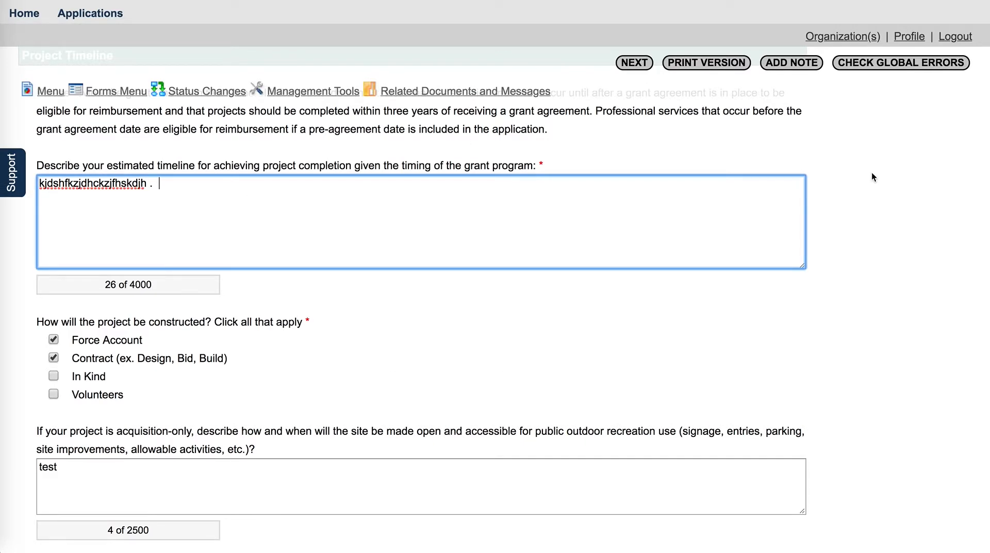
scroll(871, 177, "up", 15)
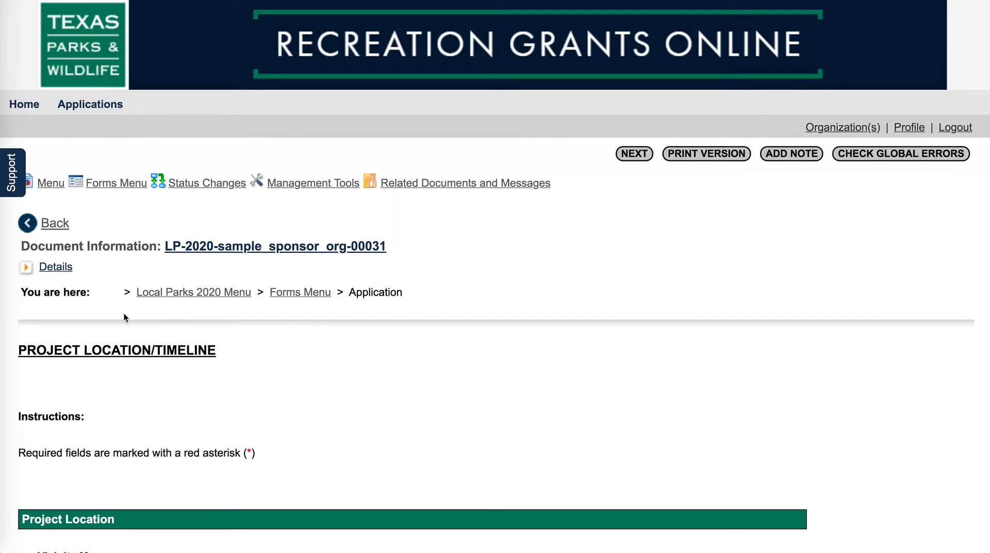
Search the applications for type Local Parks 2020: 2020 and check the submitted application's current status and project name.
left_click(24, 105)
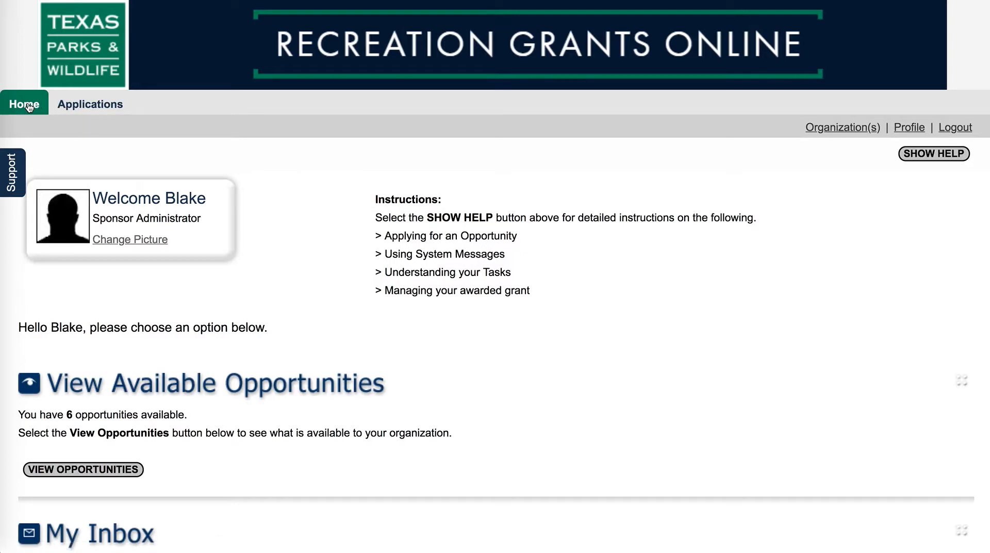
left_click(93, 105)
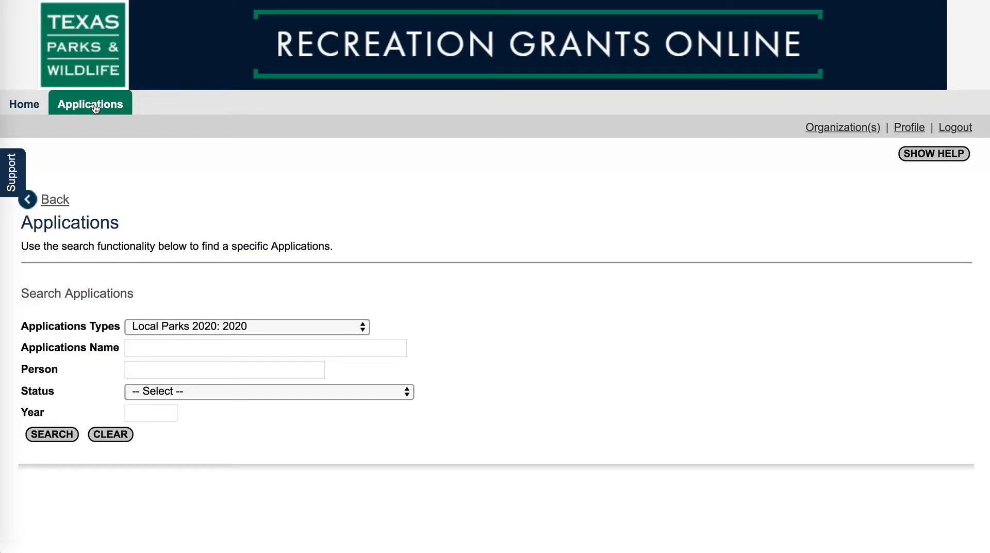
scroll(390, 188, "down", 3)
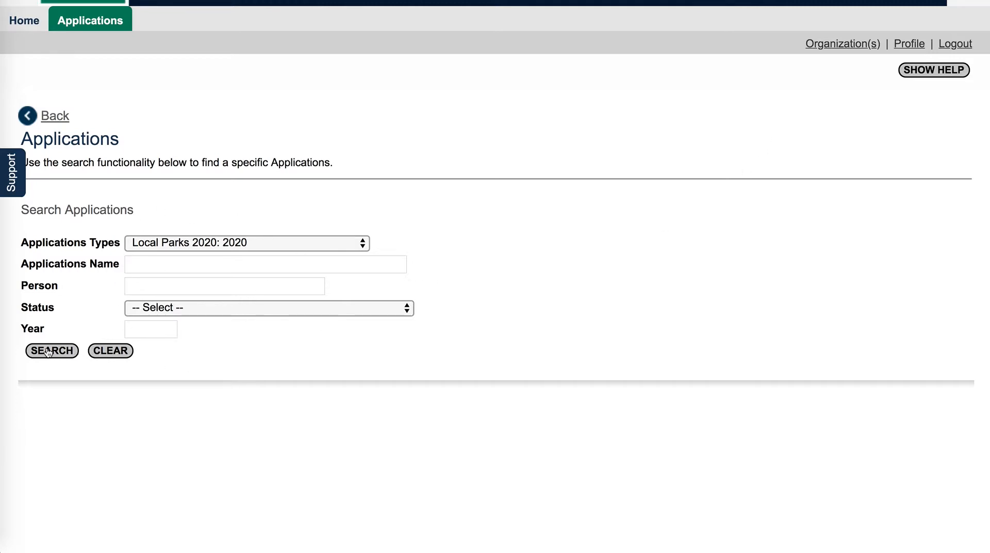
left_click(296, 247)
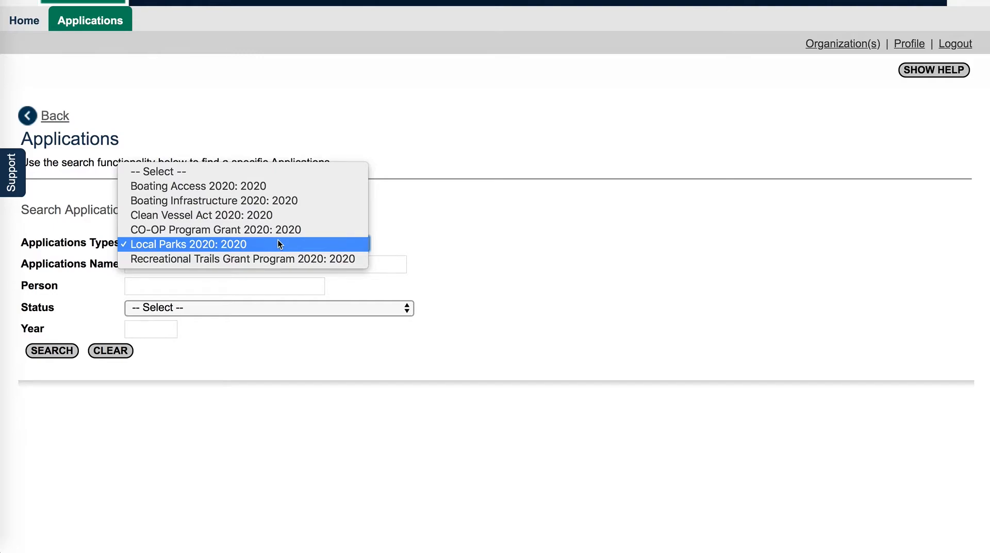
left_click(277, 243)
left_click(51, 350)
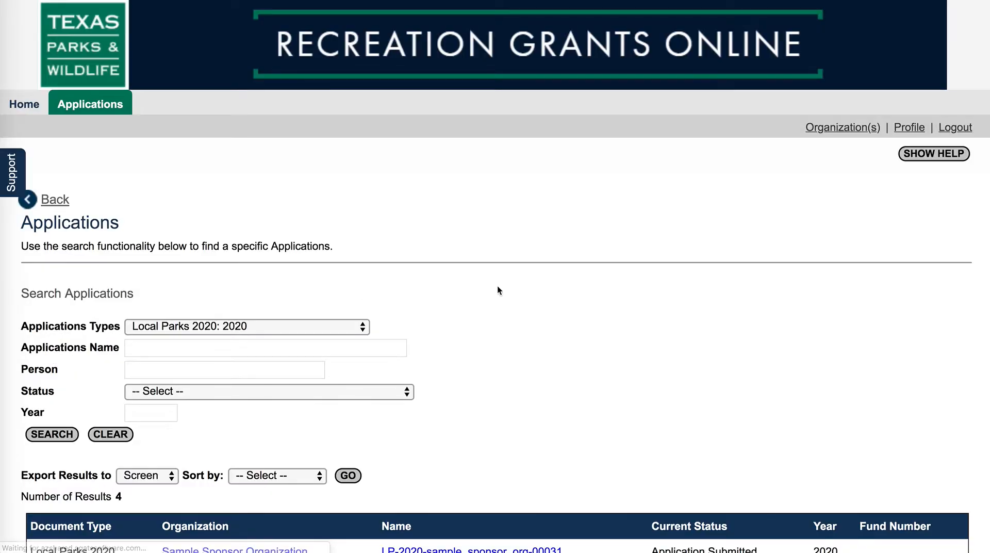
scroll(447, 290, "down", 5)
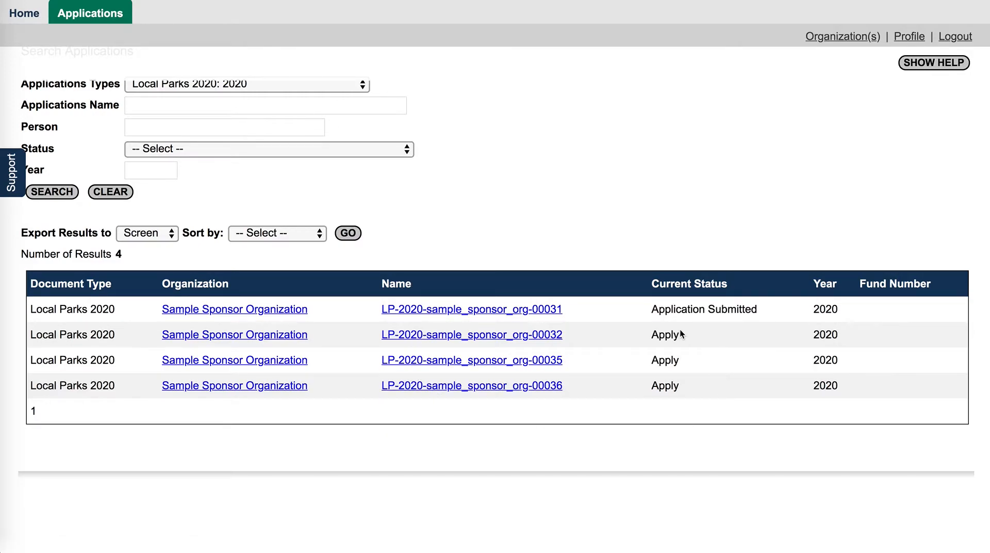
mouse_move(447, 311)
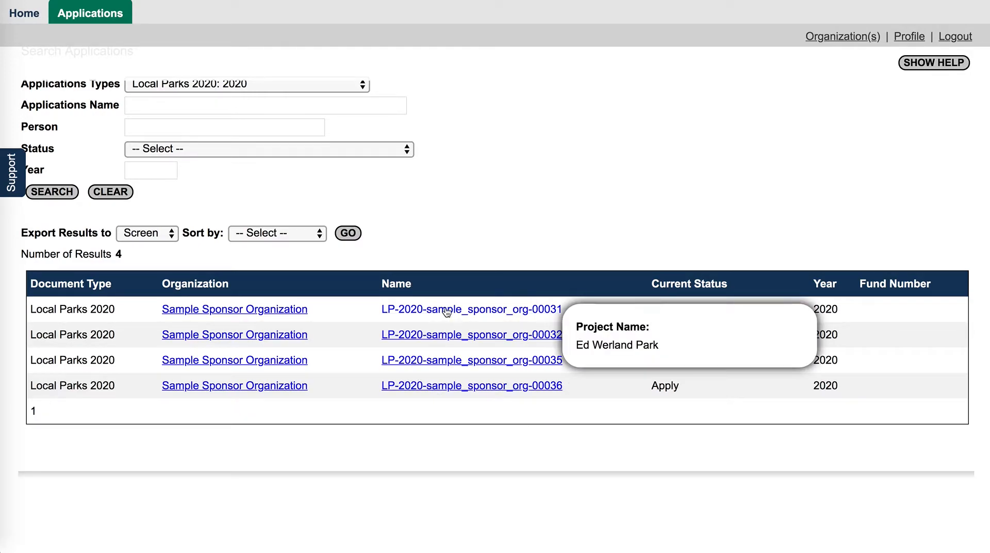